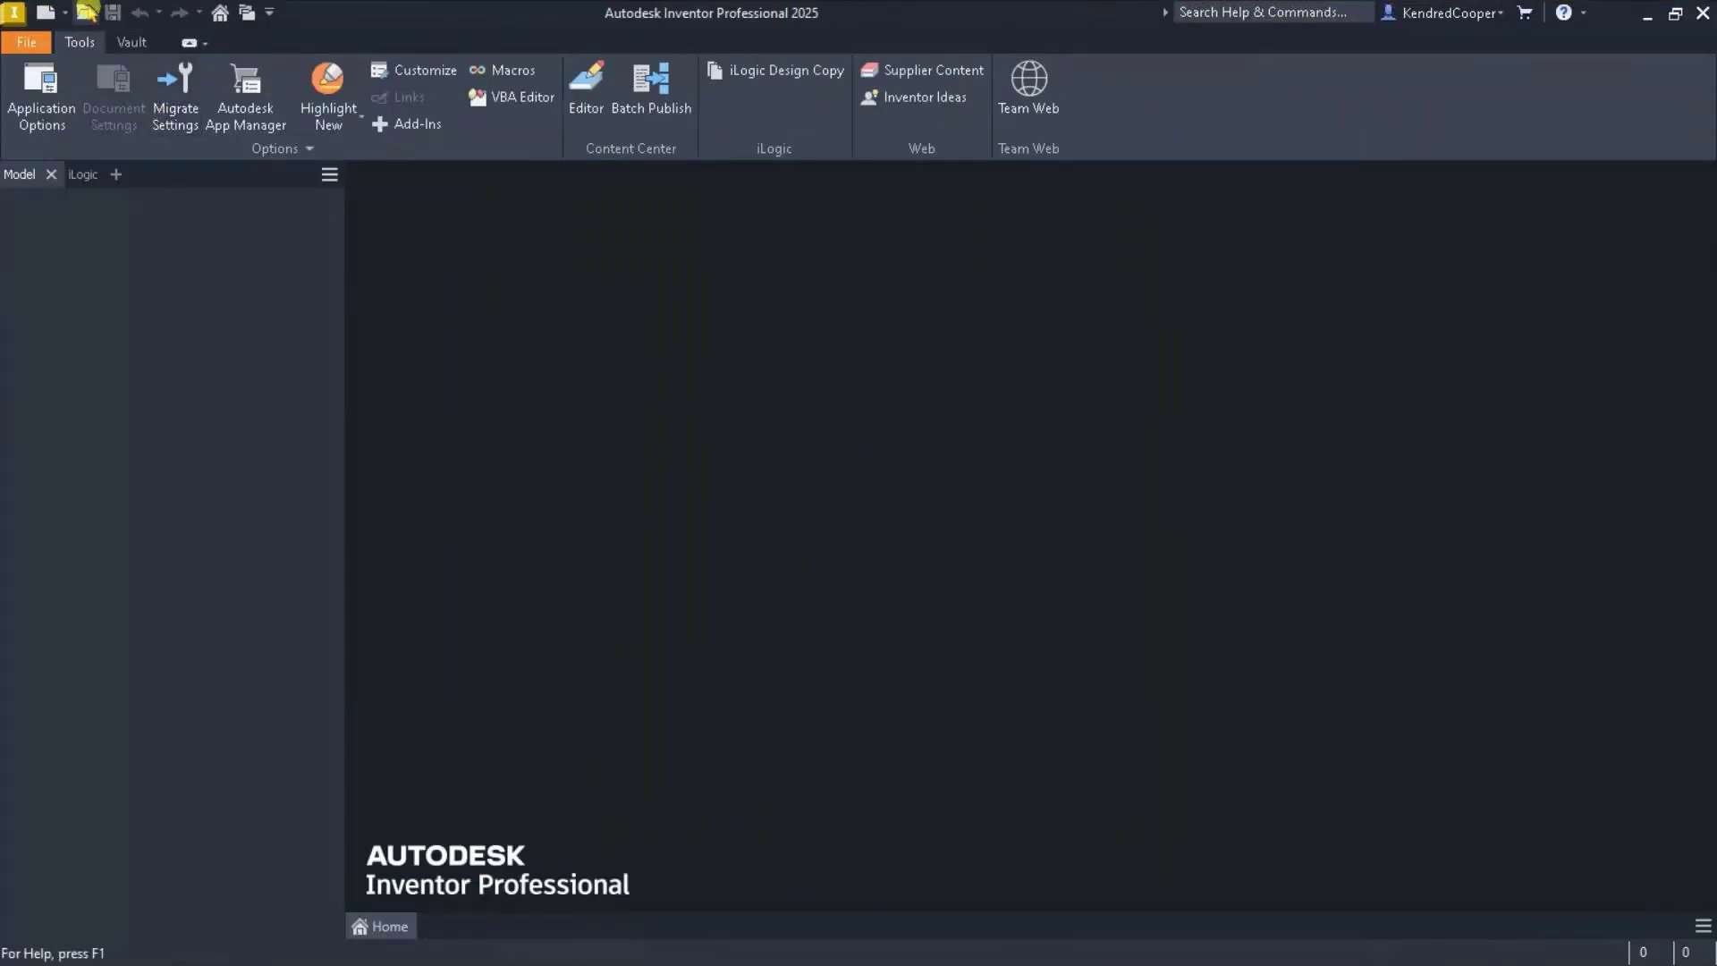
Open the part 02-Sketch-Degrees_of_Freedom.ipt and start editing Sketch1
{"action": "left_click", "coordinate": [87, 10]}
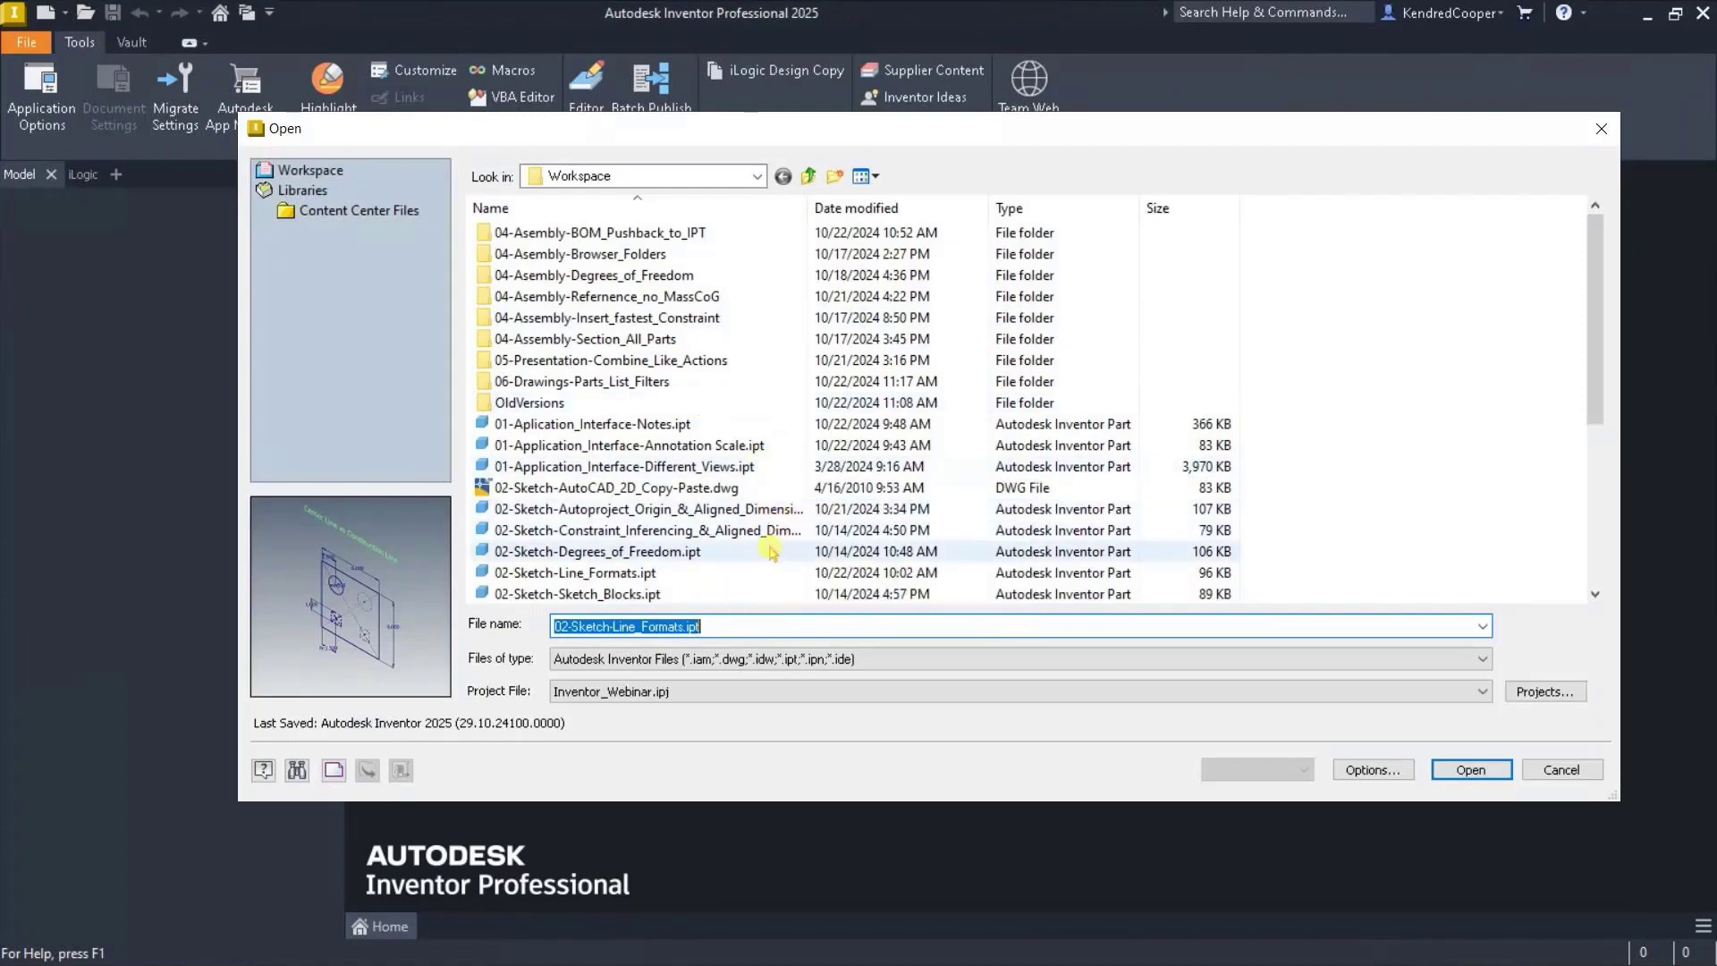
{"action": "double_click", "coordinate": [766, 551]}
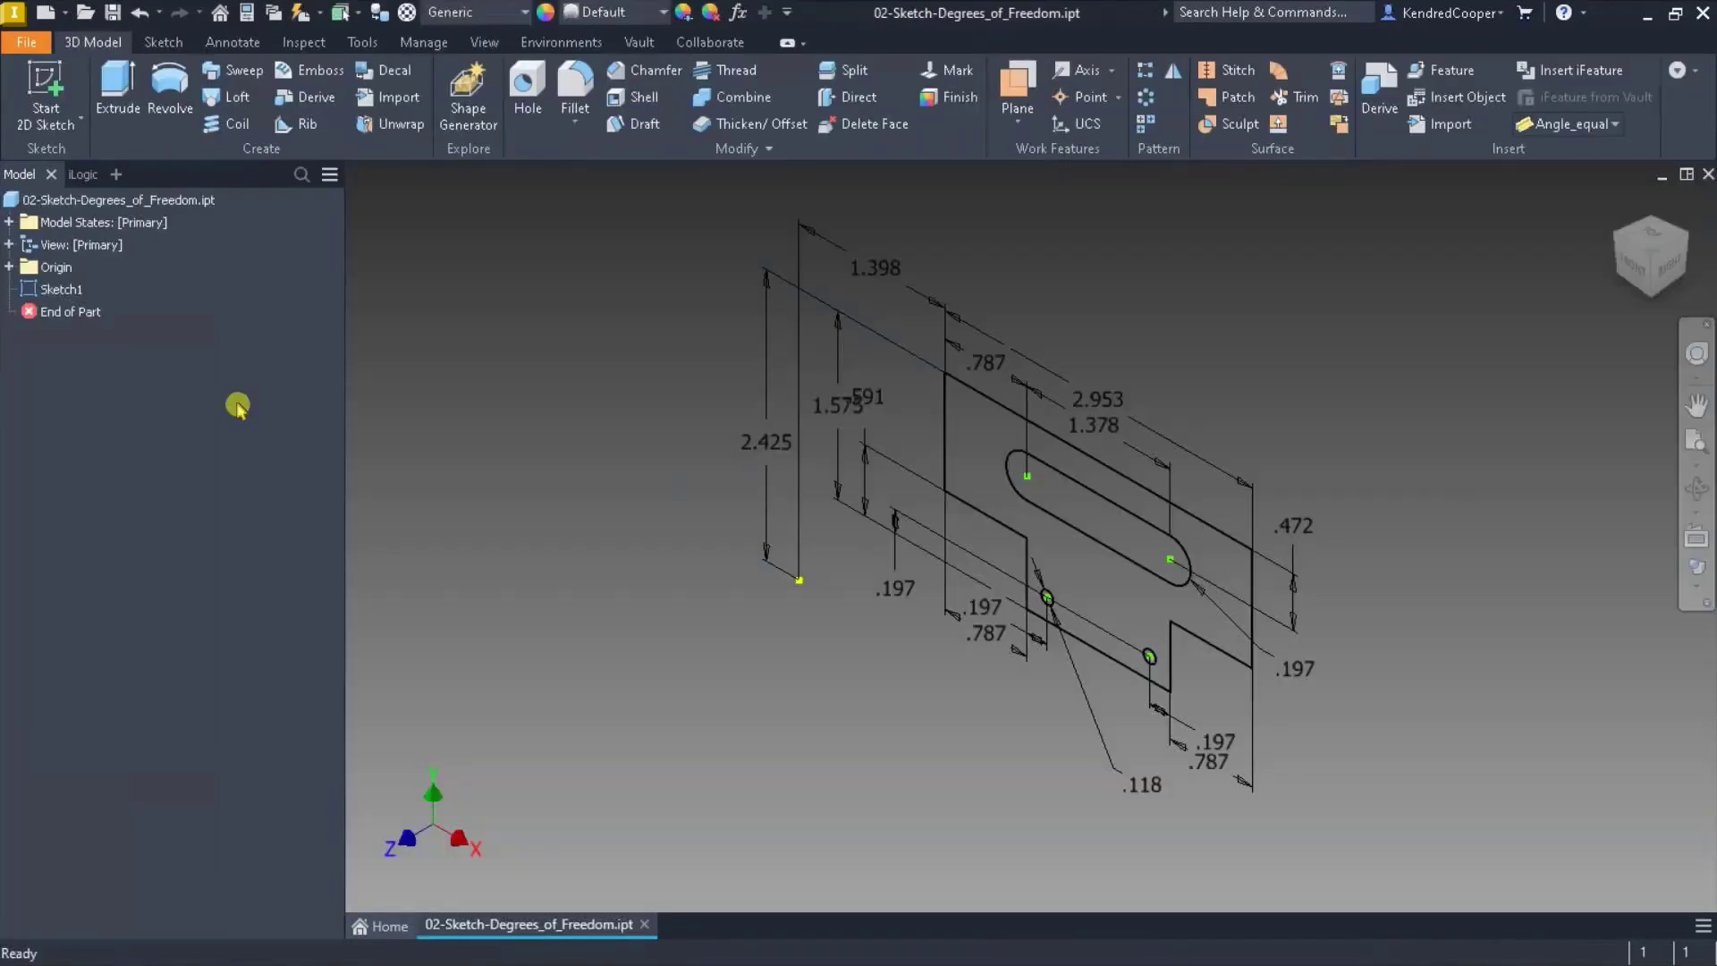
{"action": "left_click", "coordinate": [53, 290]}
{"action": "double_click", "coordinate": [54, 290]}
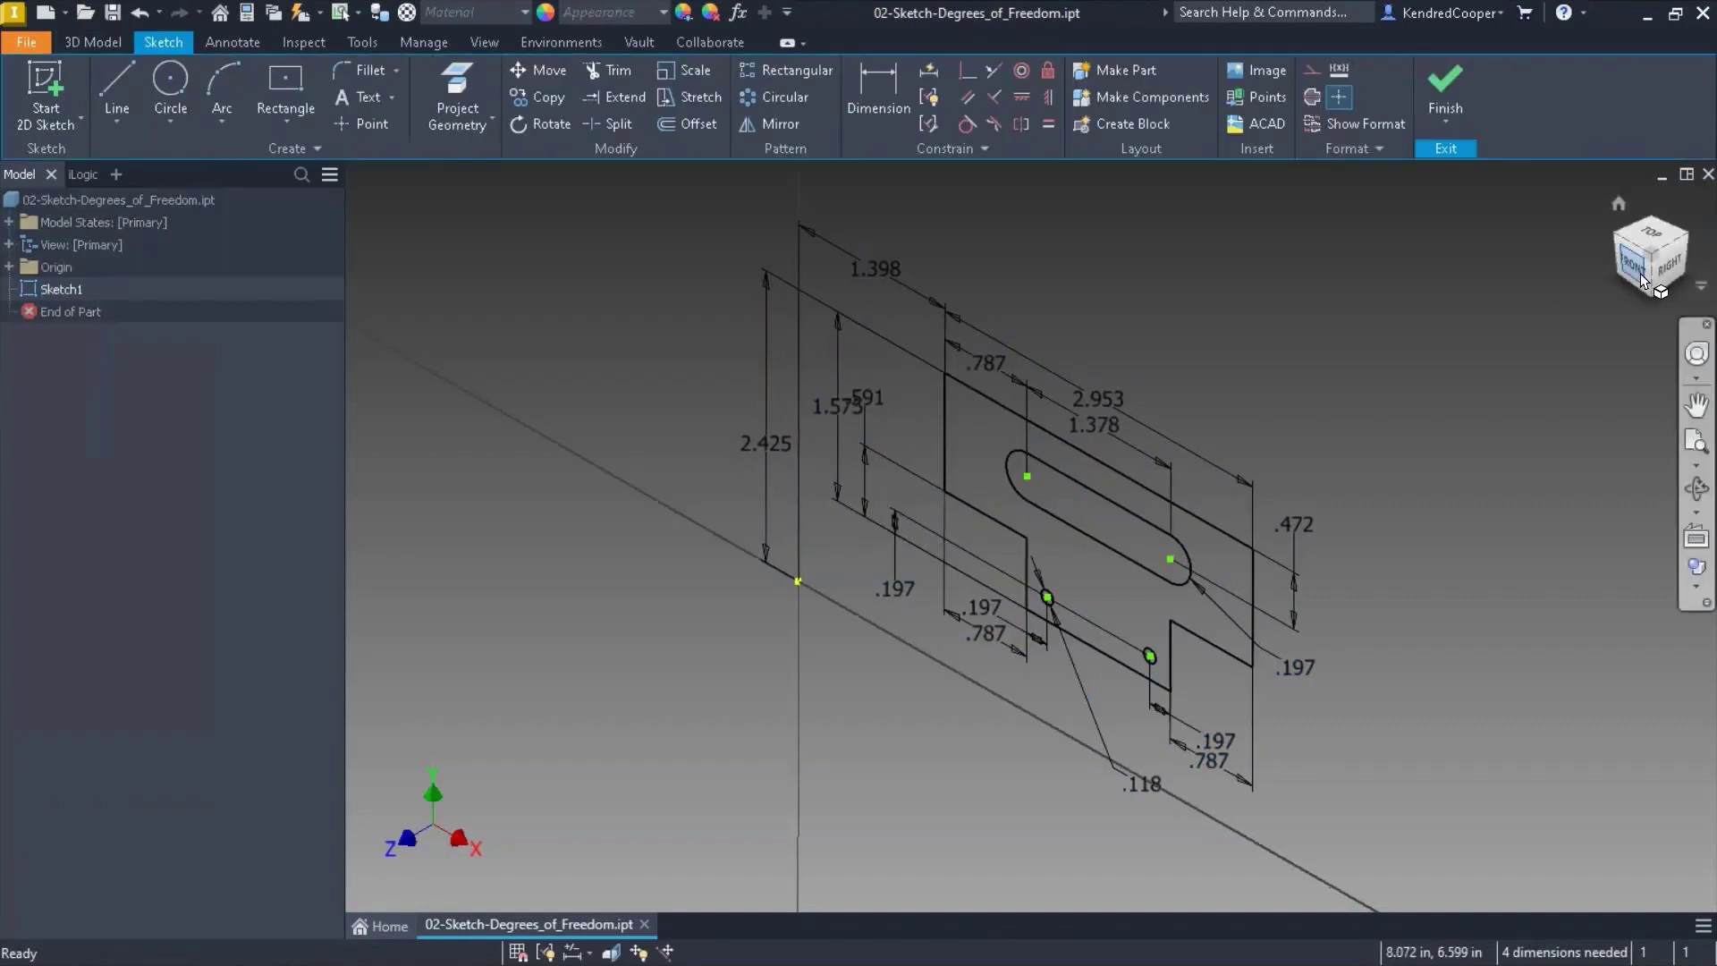
Display all constraints of the sketch from the front to examine them, and hide them again
{"action": "mouse_move", "coordinate": [1364, 496]}
{"action": "middle_mouse_down"}
{"action": "mouse_move", "coordinate": [1212, 513]}
{"action": "mouse_move", "coordinate": [1206, 479]}
{"action": "middle_mouse_up"}
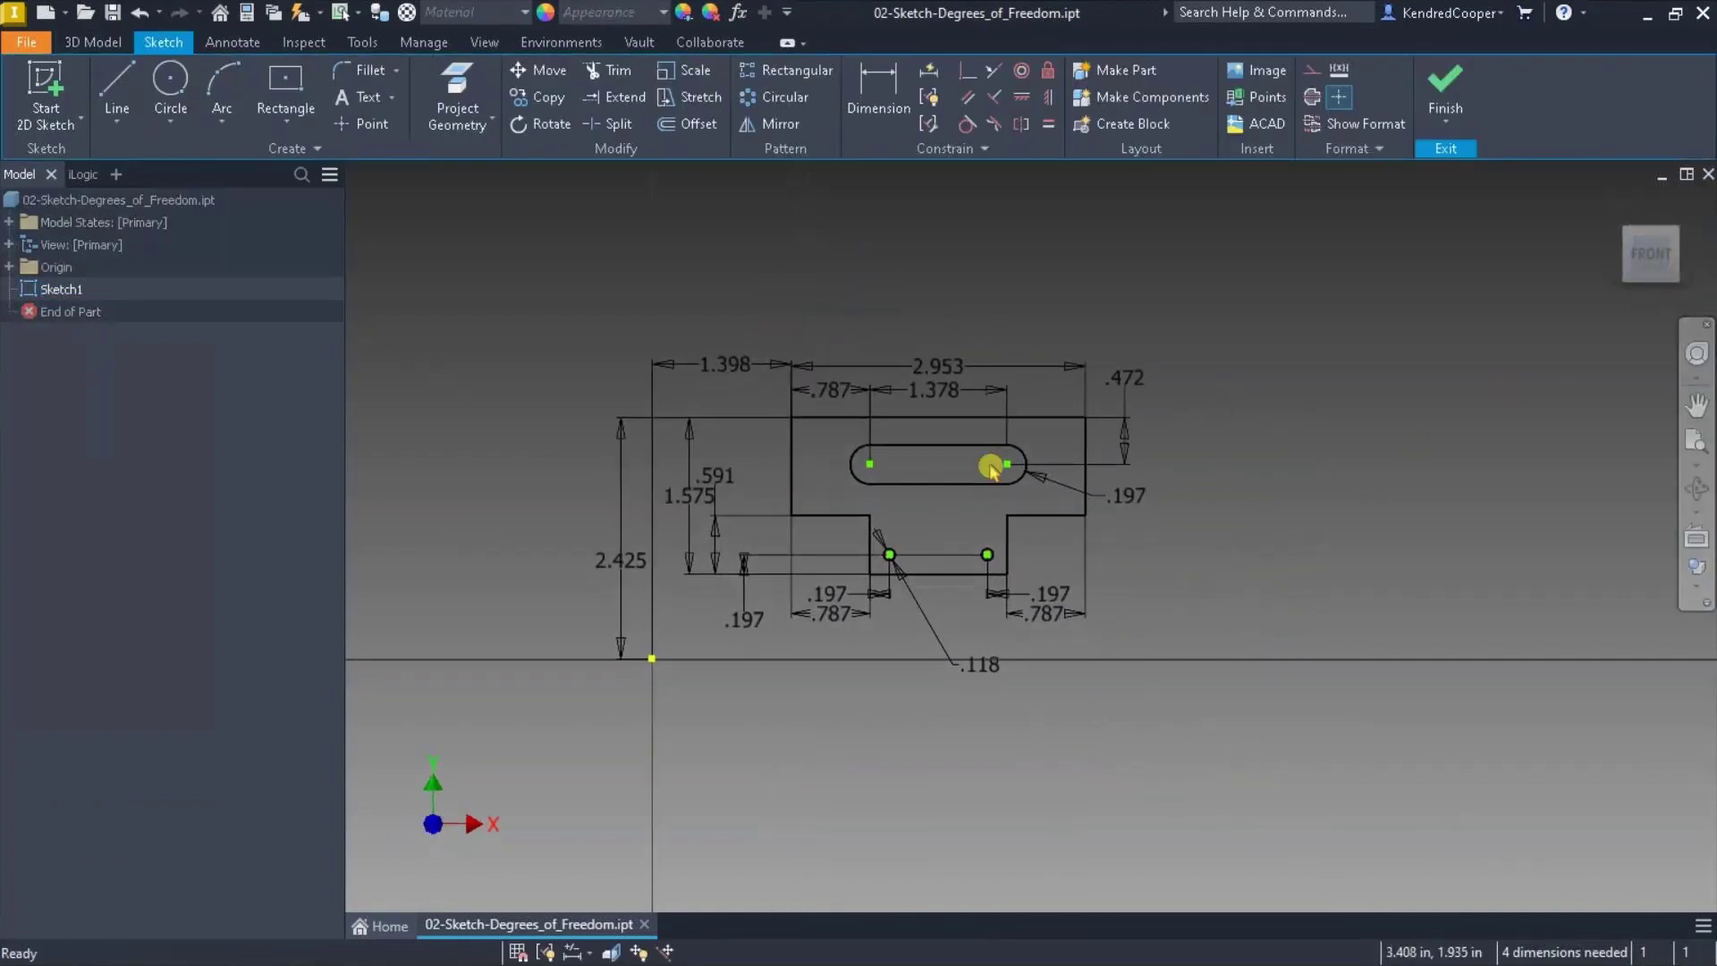
{"action": "middle_click_drag", "start_coordinate": [991, 475], "coordinate": [995, 467]}
{"action": "left_click_drag", "start_coordinate": [996, 467], "coordinate": [1002, 454]}
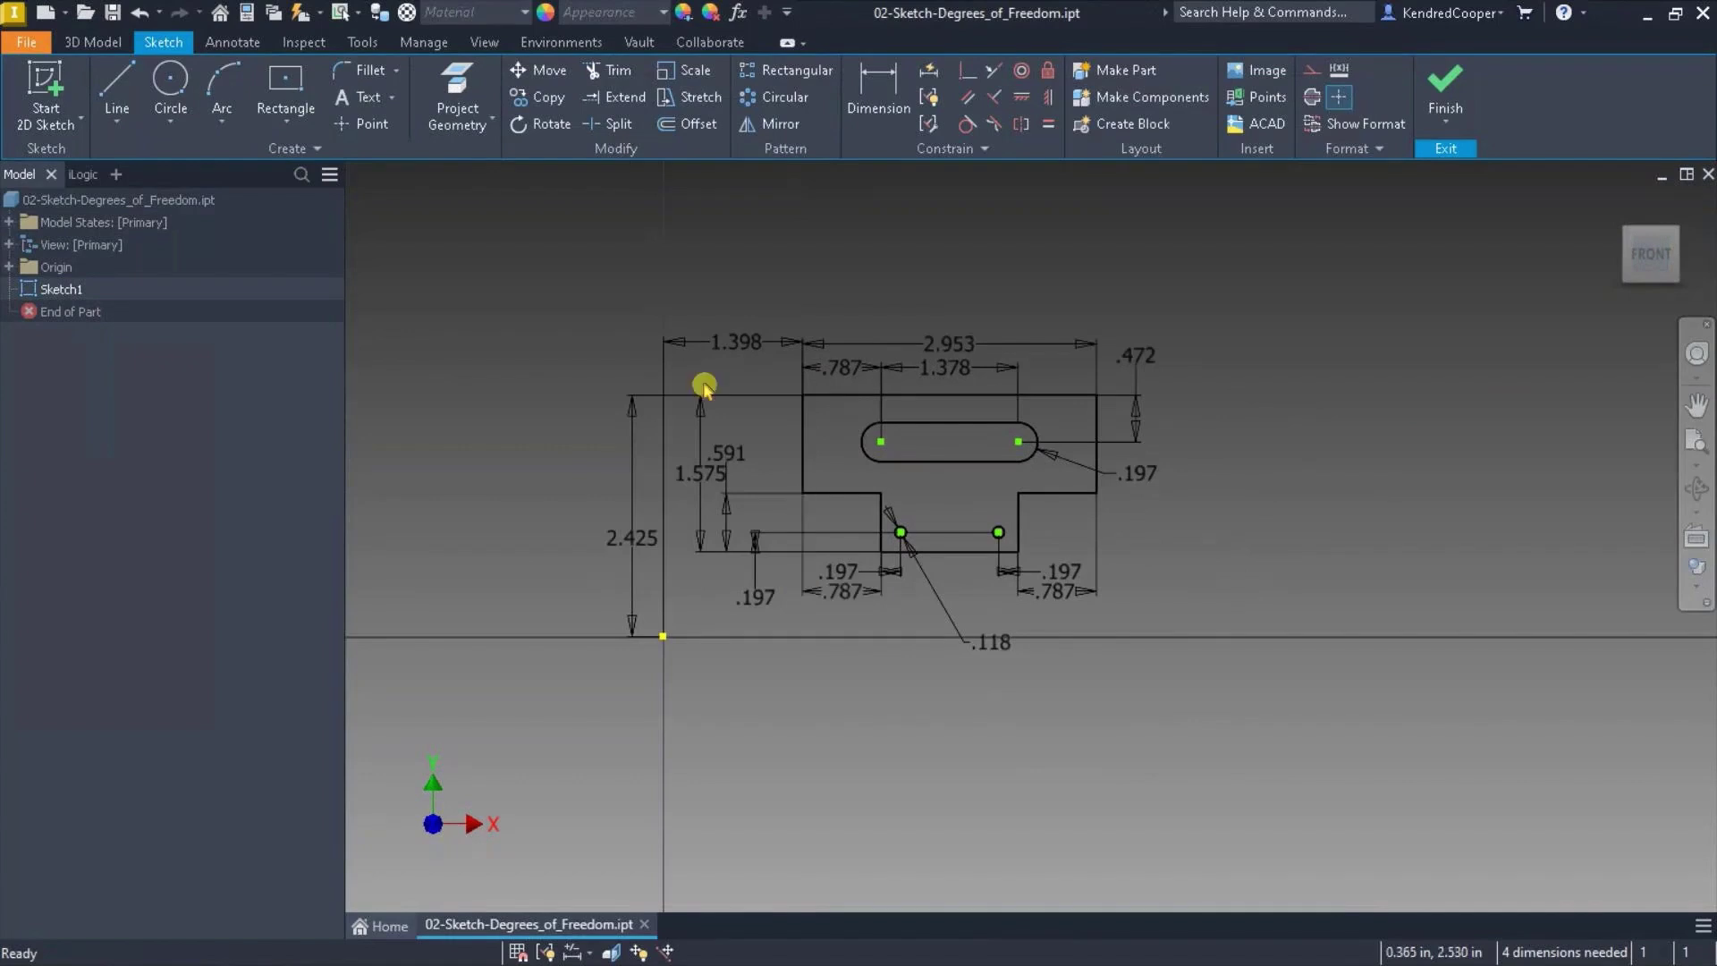
{"action": "scroll", "coordinate": [883, 599], "scroll_direction": "down", "scroll_amount": 3}
{"action": "middle_click_drag", "start_coordinate": [878, 598], "coordinate": [940, 735]}
{"action": "scroll", "coordinate": [943, 729], "scroll_direction": "up", "scroll_amount": 3}
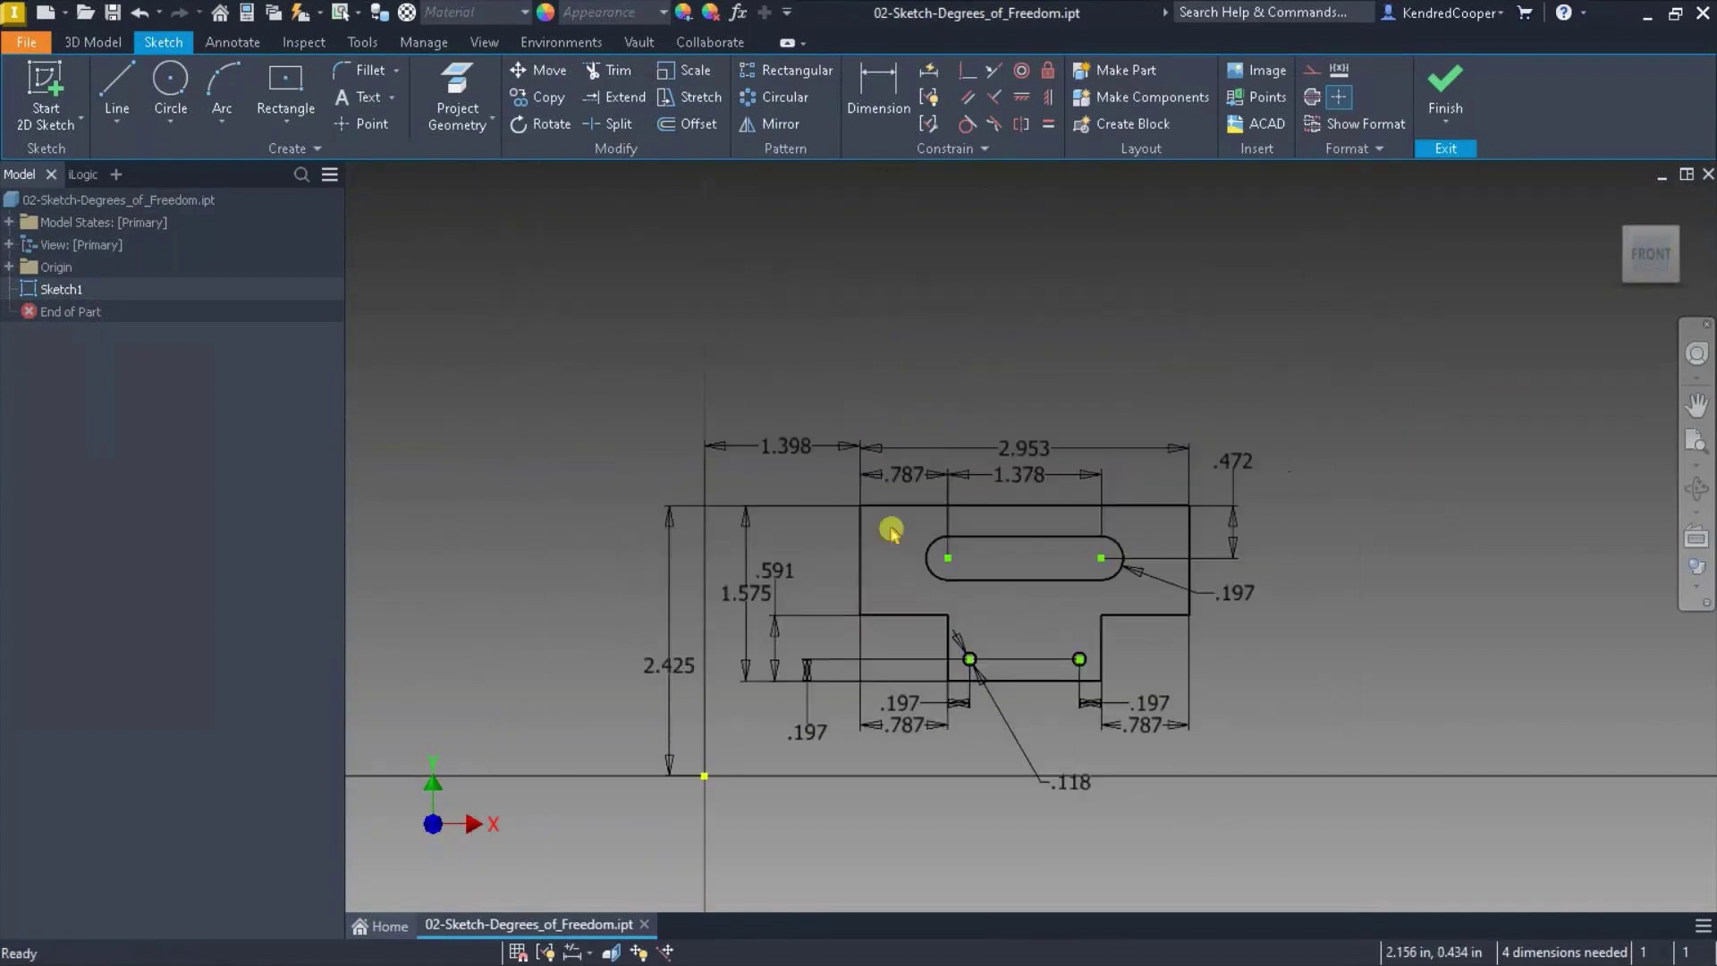
{"action": "scroll", "coordinate": [971, 528], "scroll_direction": "up", "scroll_amount": 3}
{"action": "middle_click_drag", "start_coordinate": [966, 521], "coordinate": [1005, 380]}
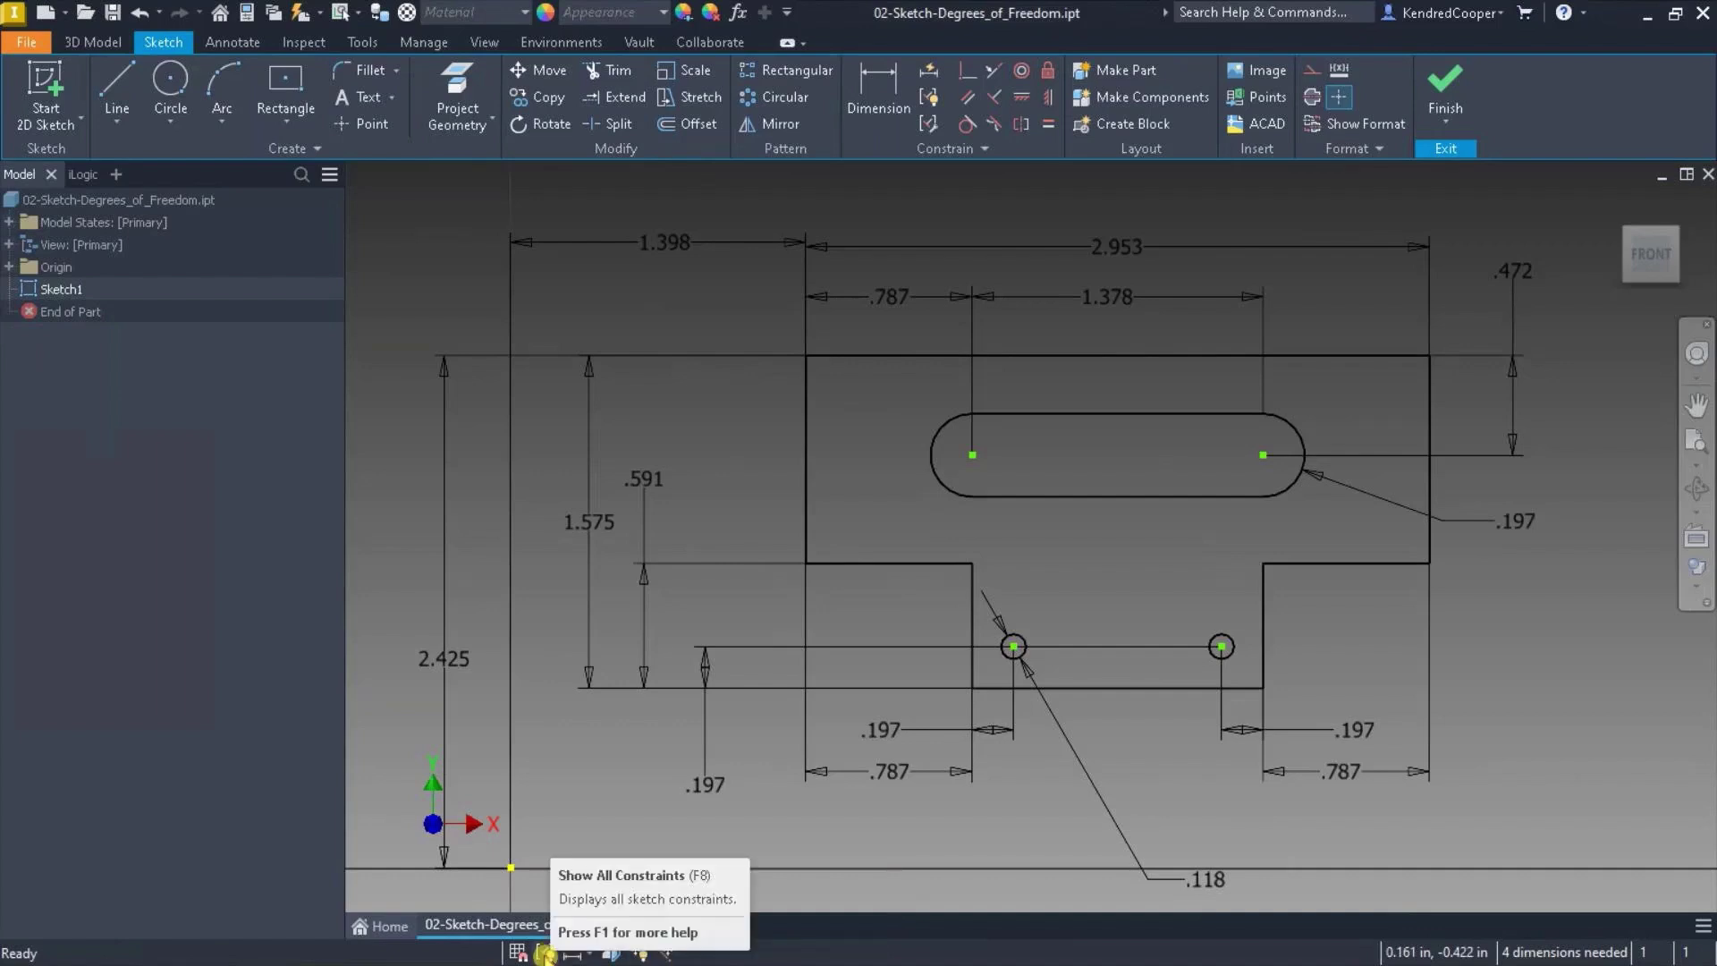
{"action": "left_click", "coordinate": [545, 956]}
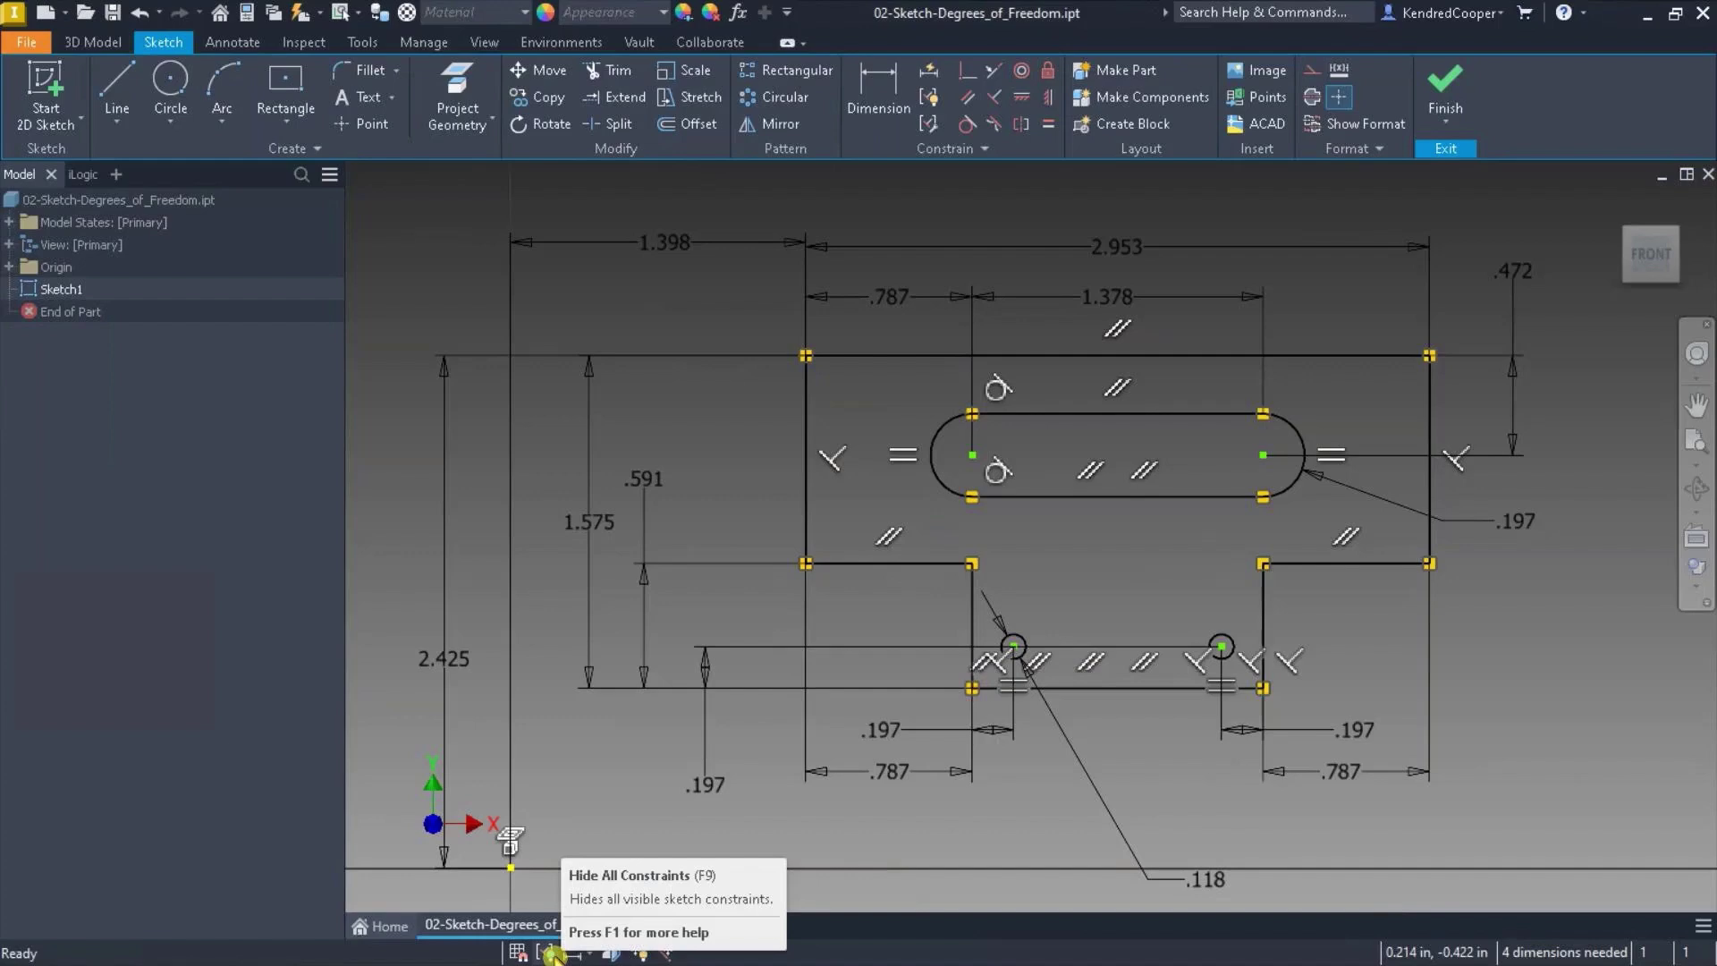
{"action": "left_click", "coordinate": [552, 954]}
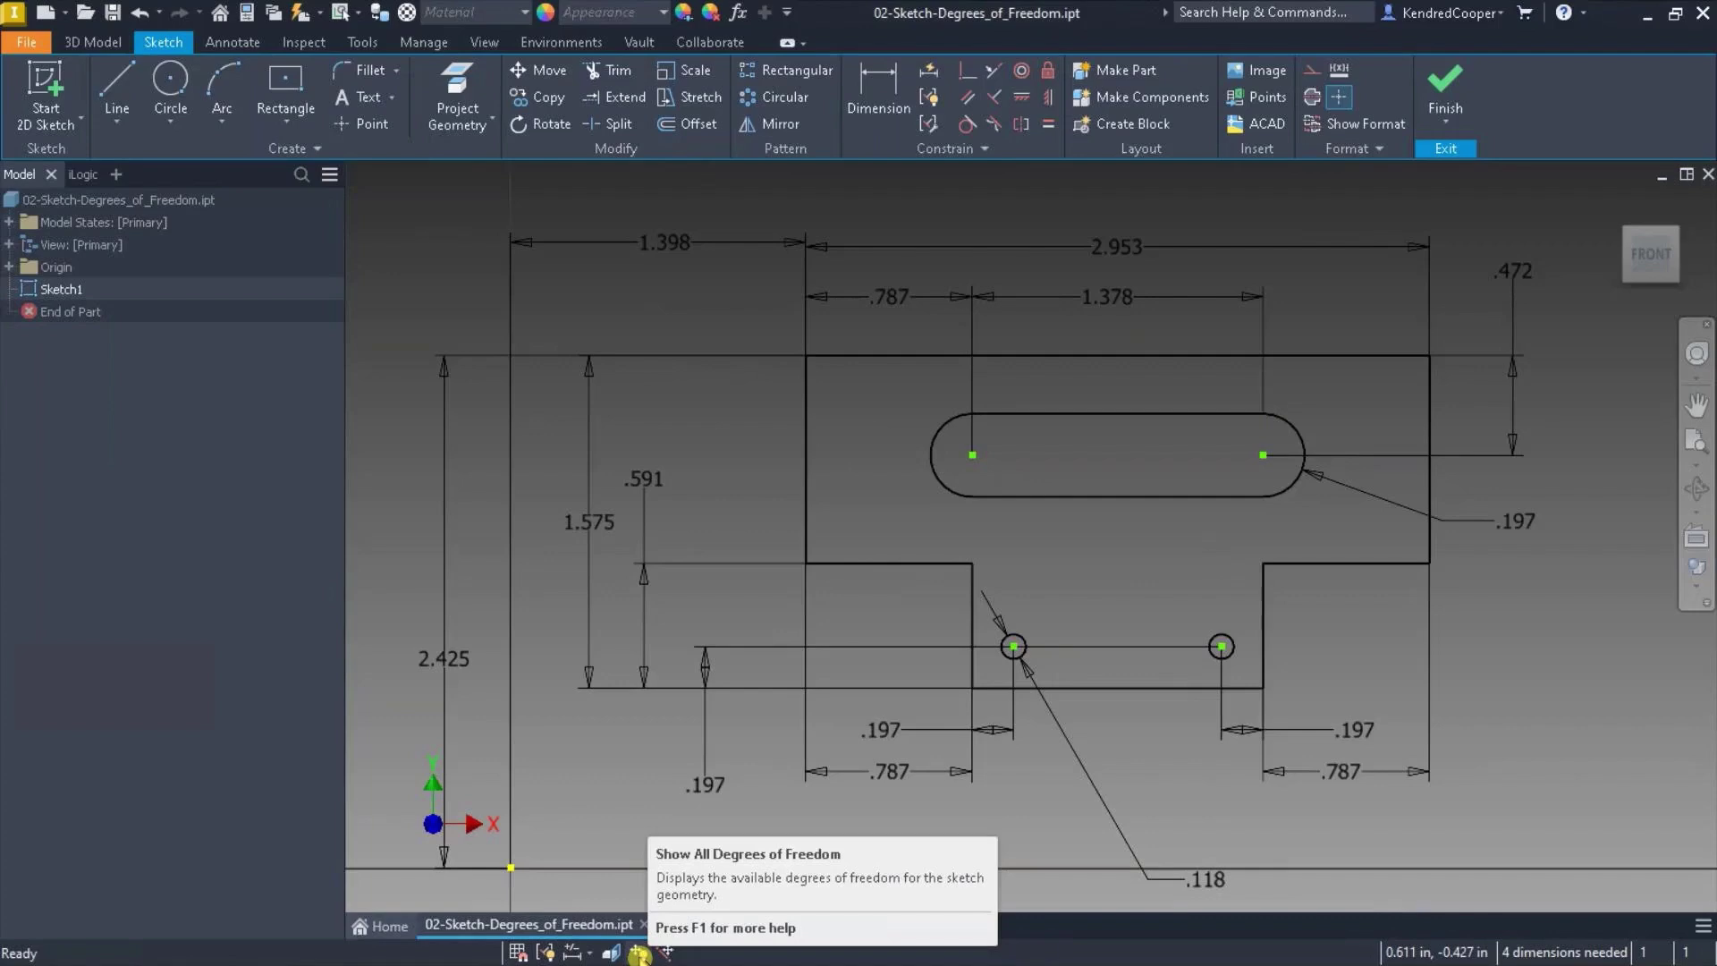
Show all degrees of freedom of the sketch and examine how the profile, slot and circles can still move
{"action": "left_click", "coordinate": [639, 953]}
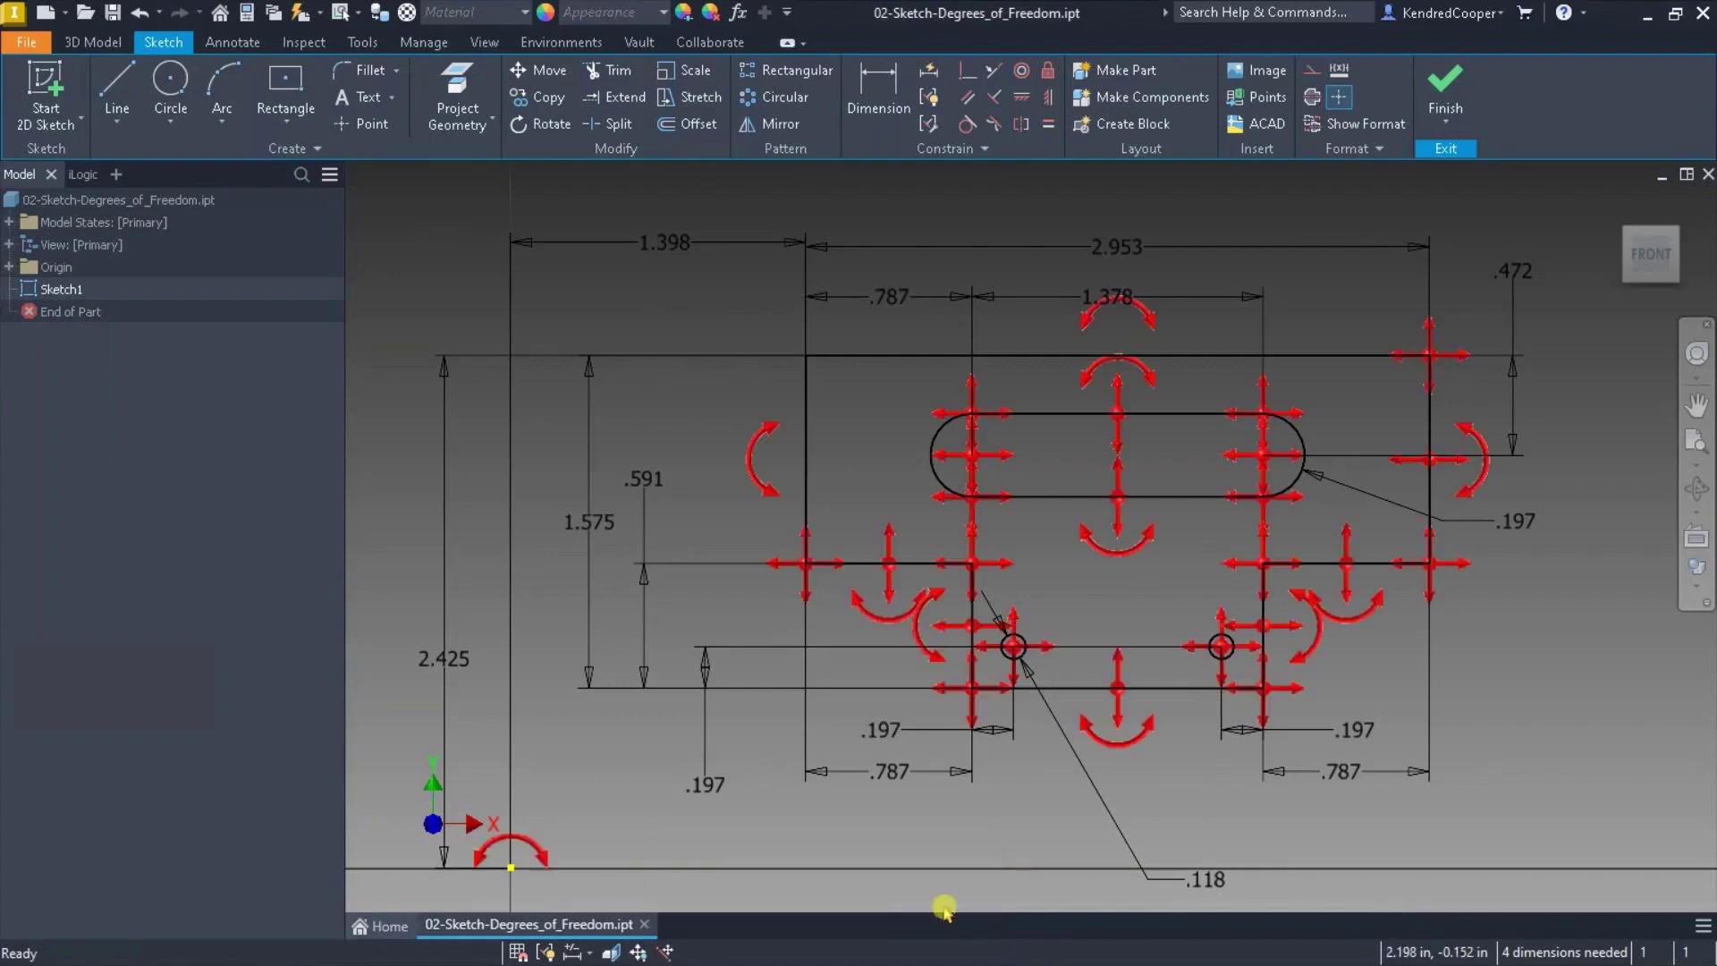
{"action": "mouse_move", "coordinate": [1143, 874]}
{"action": "middle_mouse_down"}
{"action": "mouse_move", "coordinate": [1042, 834]}
{"action": "mouse_move", "coordinate": [955, 845]}
{"action": "mouse_move", "coordinate": [939, 881]}
{"action": "middle_mouse_up"}
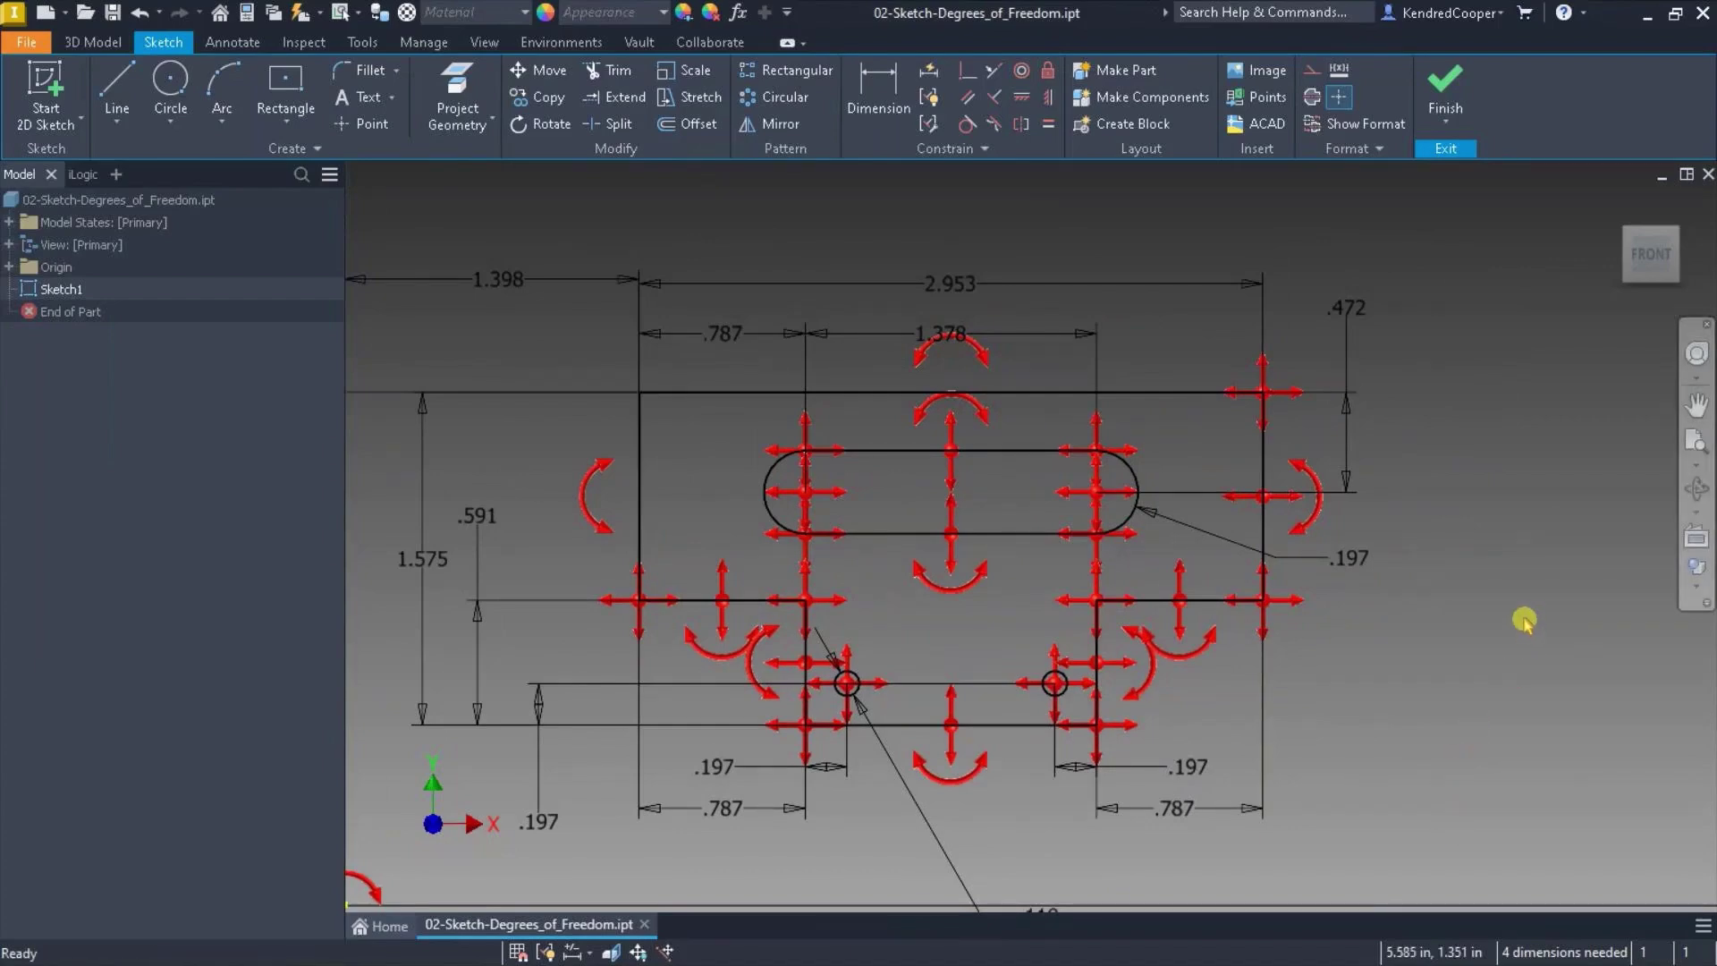
{"action": "scroll", "coordinate": [966, 625], "scroll_direction": "down", "scroll_amount": 3}
{"action": "middle_click_drag", "start_coordinate": [1023, 606], "coordinate": [1257, 626]}
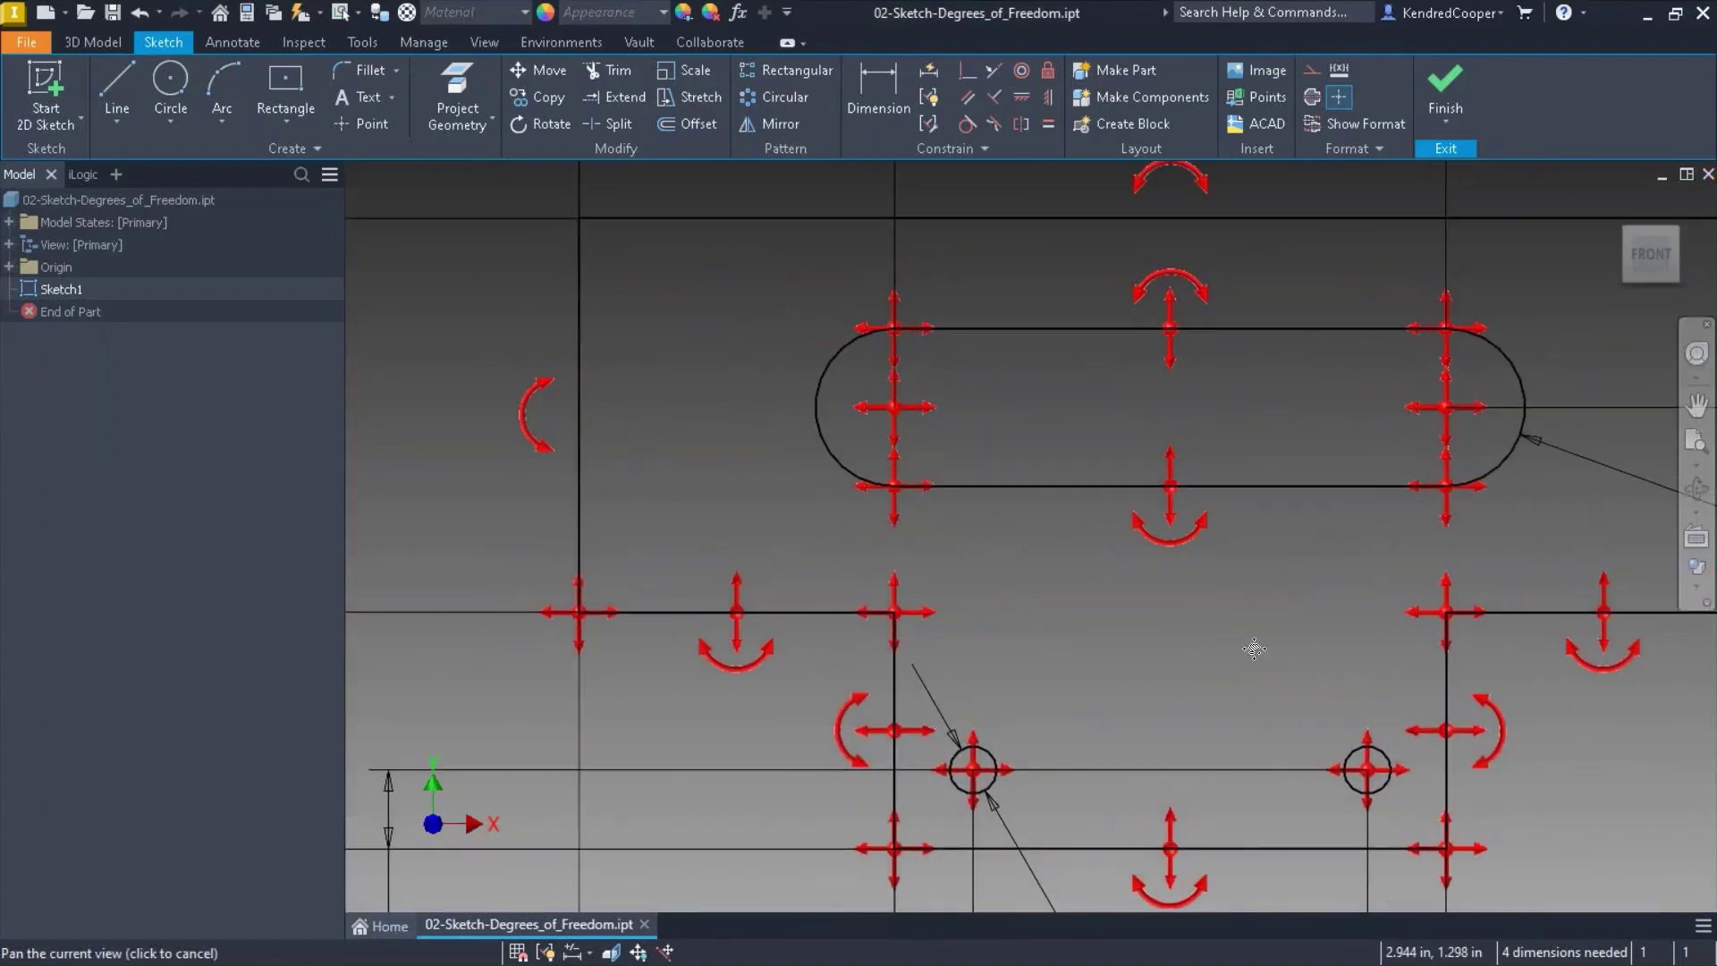
{"action": "left_click", "coordinate": [737, 593]}
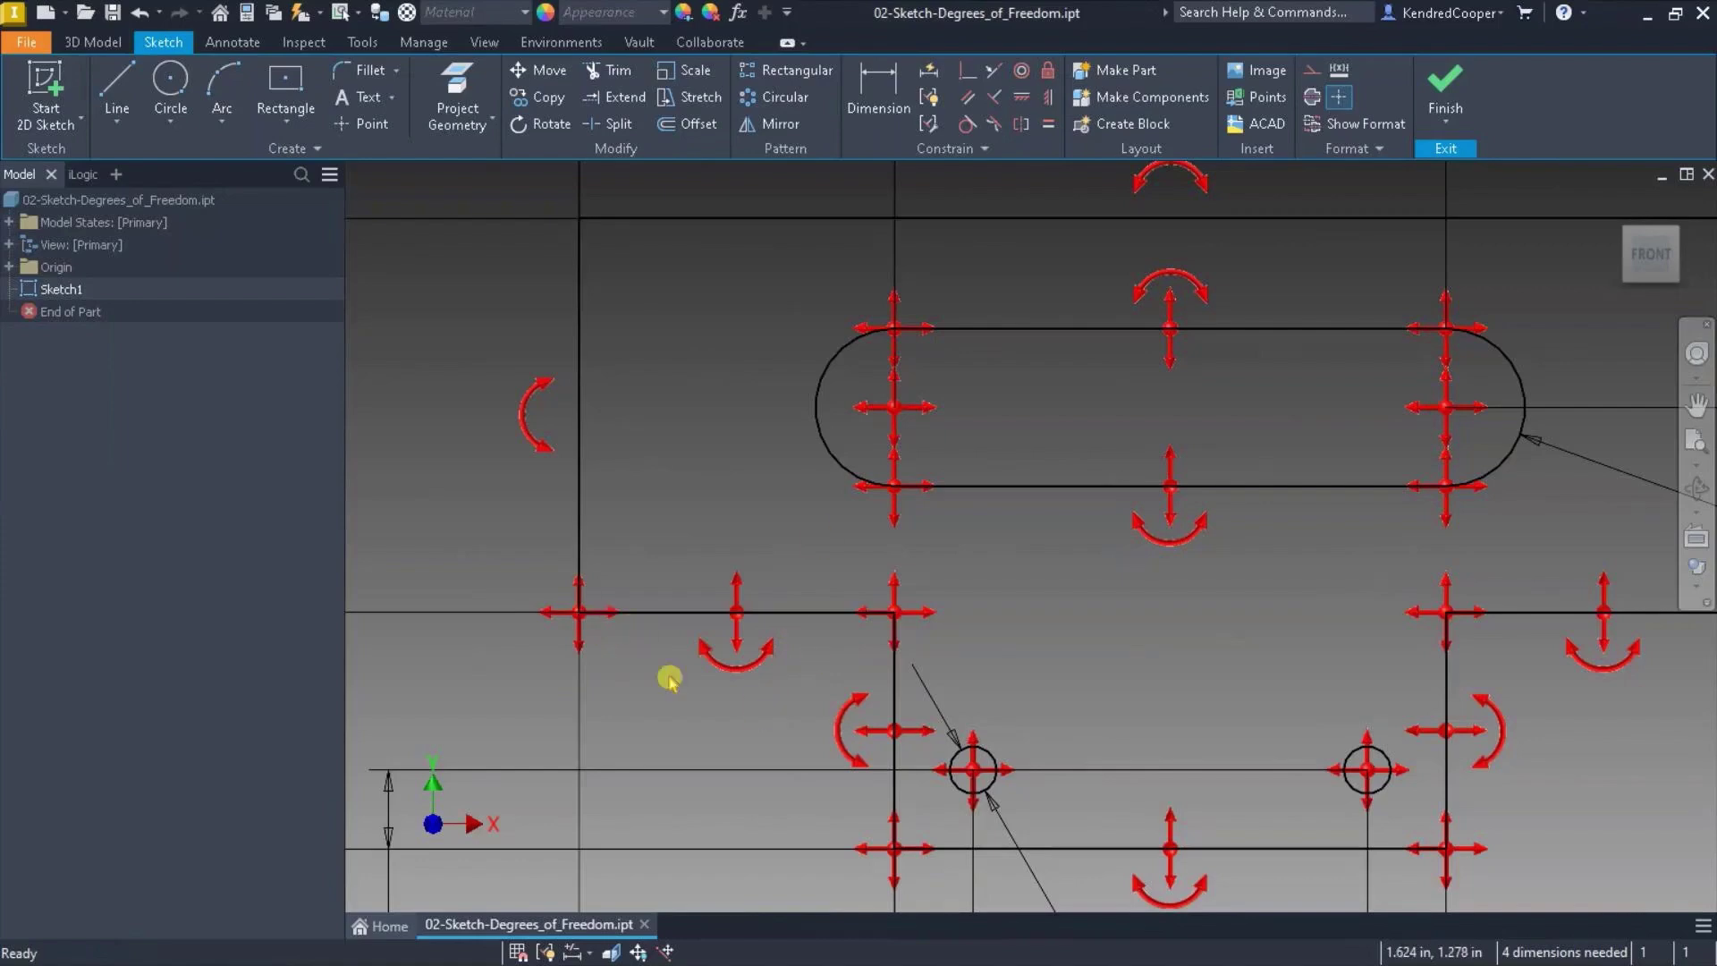
{"action": "mouse_move", "coordinate": [1203, 646]}
{"action": "middle_mouse_down"}
{"action": "mouse_move", "coordinate": [1050, 599]}
{"action": "mouse_move", "coordinate": [1007, 632]}
{"action": "mouse_move", "coordinate": [1030, 684]}
{"action": "middle_mouse_up"}
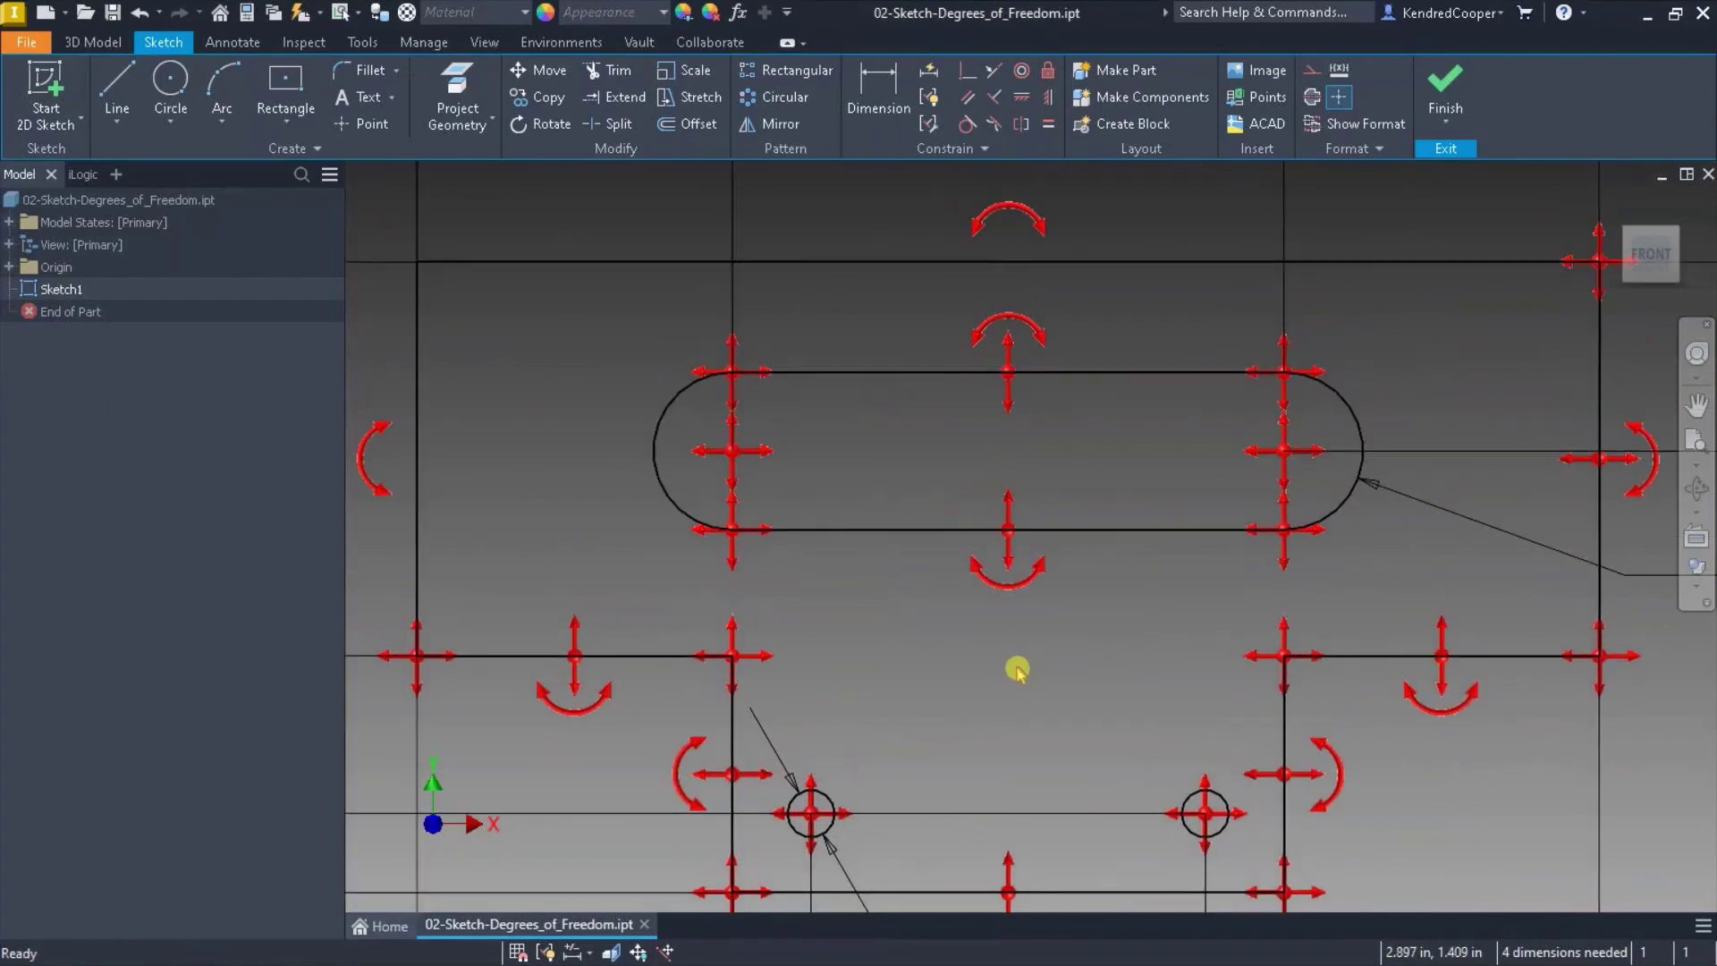
{"action": "scroll", "coordinate": [1020, 667], "scroll_direction": "up", "scroll_amount": 2}
{"action": "scroll", "coordinate": [1038, 671], "scroll_direction": "up", "scroll_amount": 1}
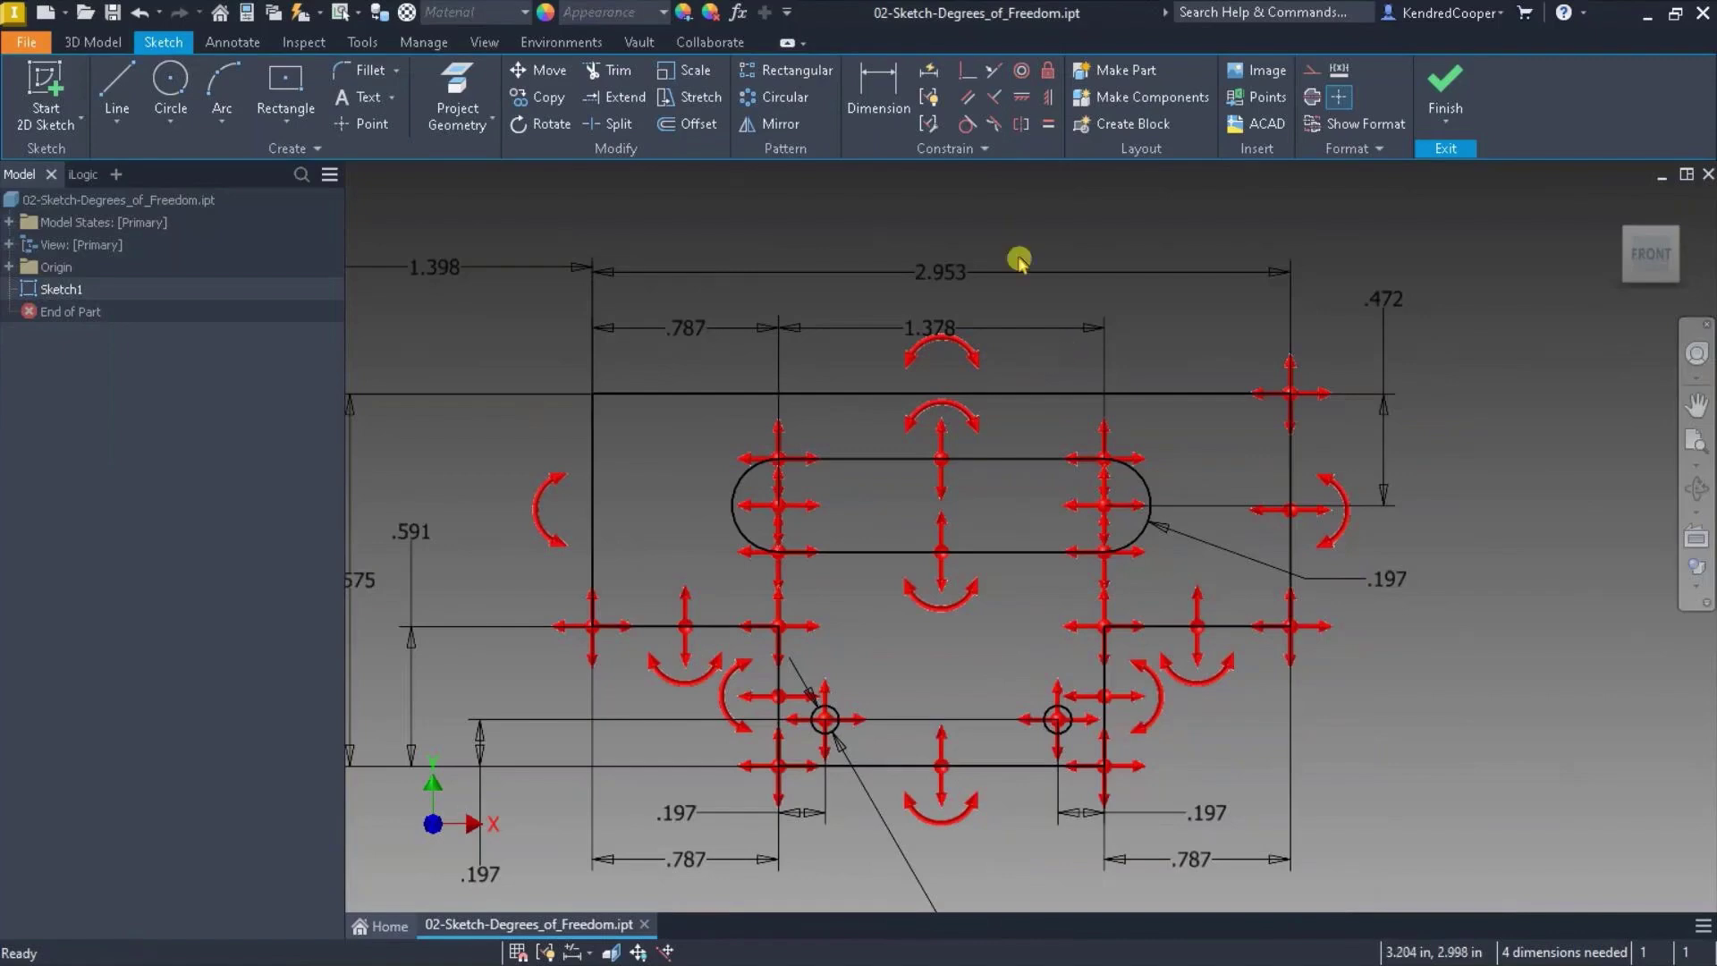
Apply a horizontal constraint to the top edge of the outer profile
{"action": "left_click", "coordinate": [1020, 100]}
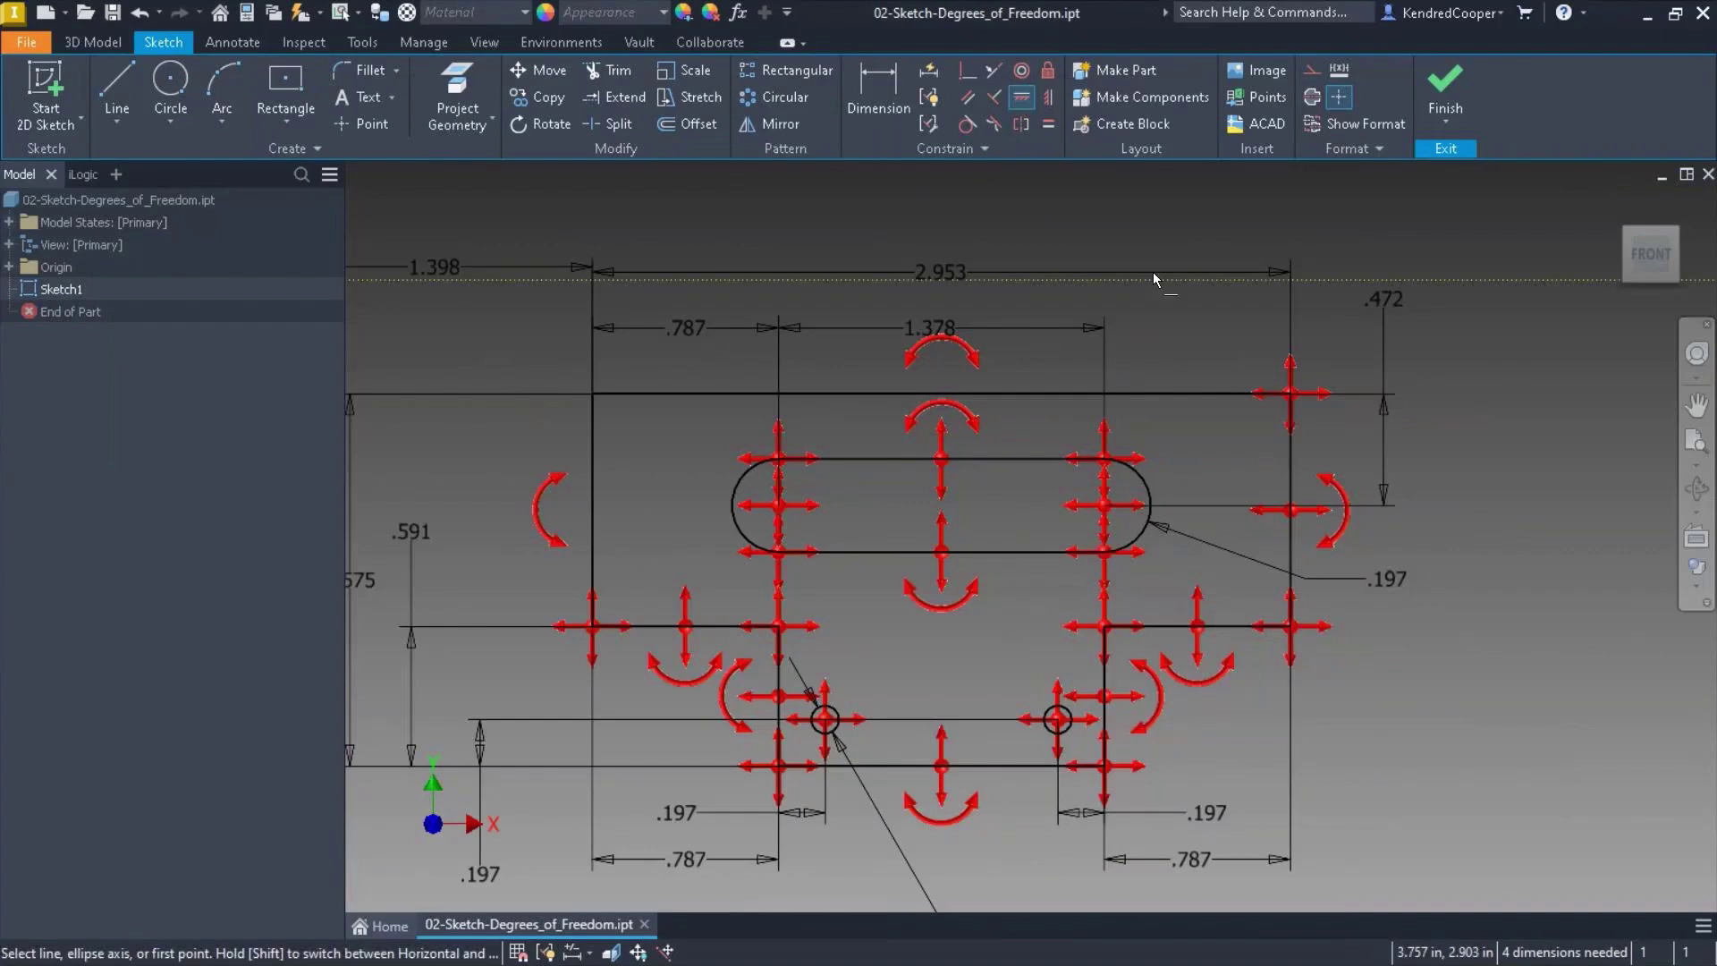
{"action": "left_click", "coordinate": [1136, 395]}
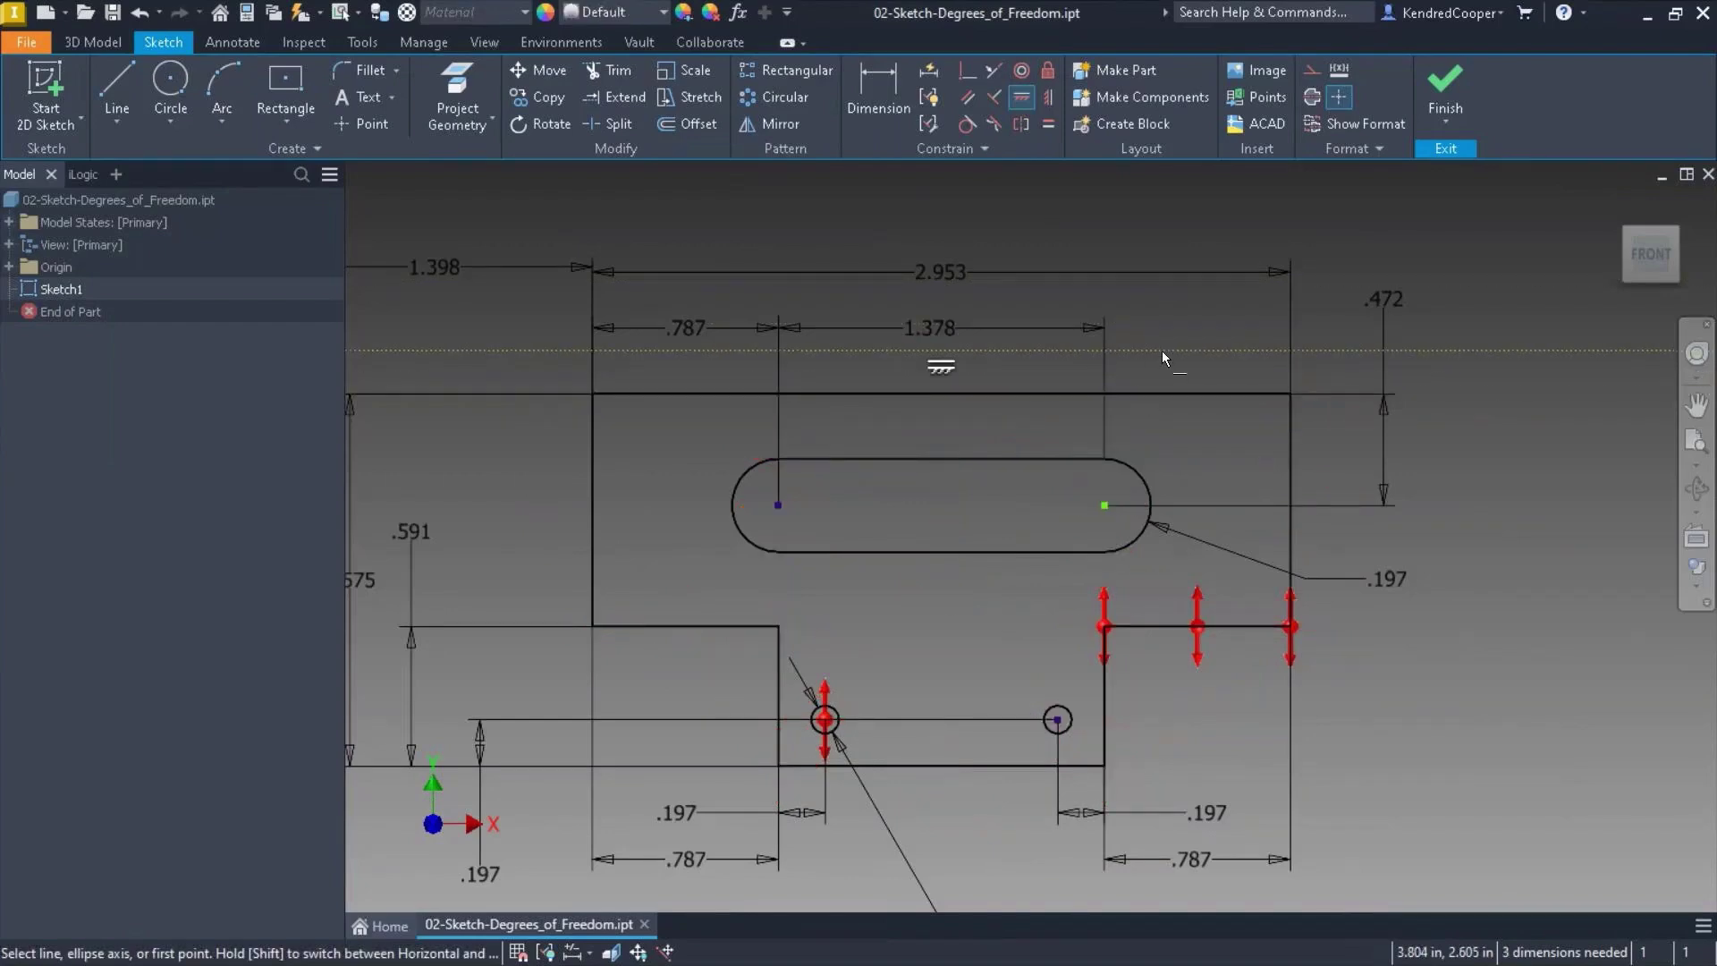
{"action": "key", "text": "Escape"}
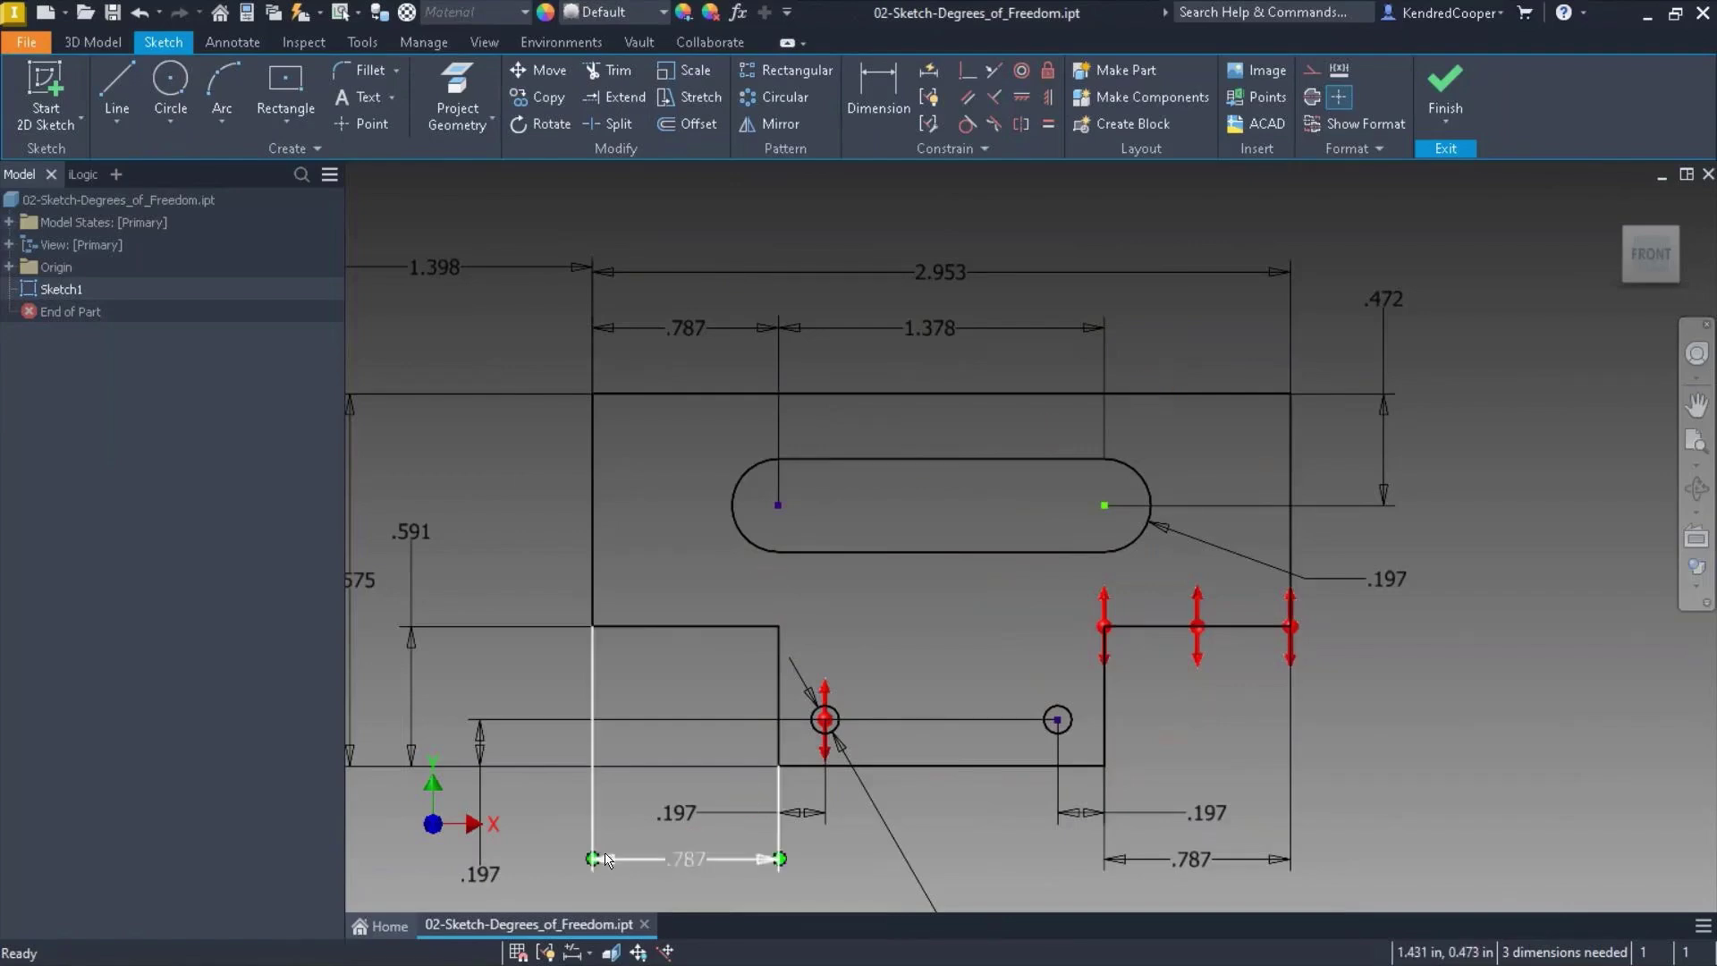
Display all sketch constraints to examine the parallel relations of the profile's edges, and hide them again
{"action": "left_click", "coordinate": [544, 953]}
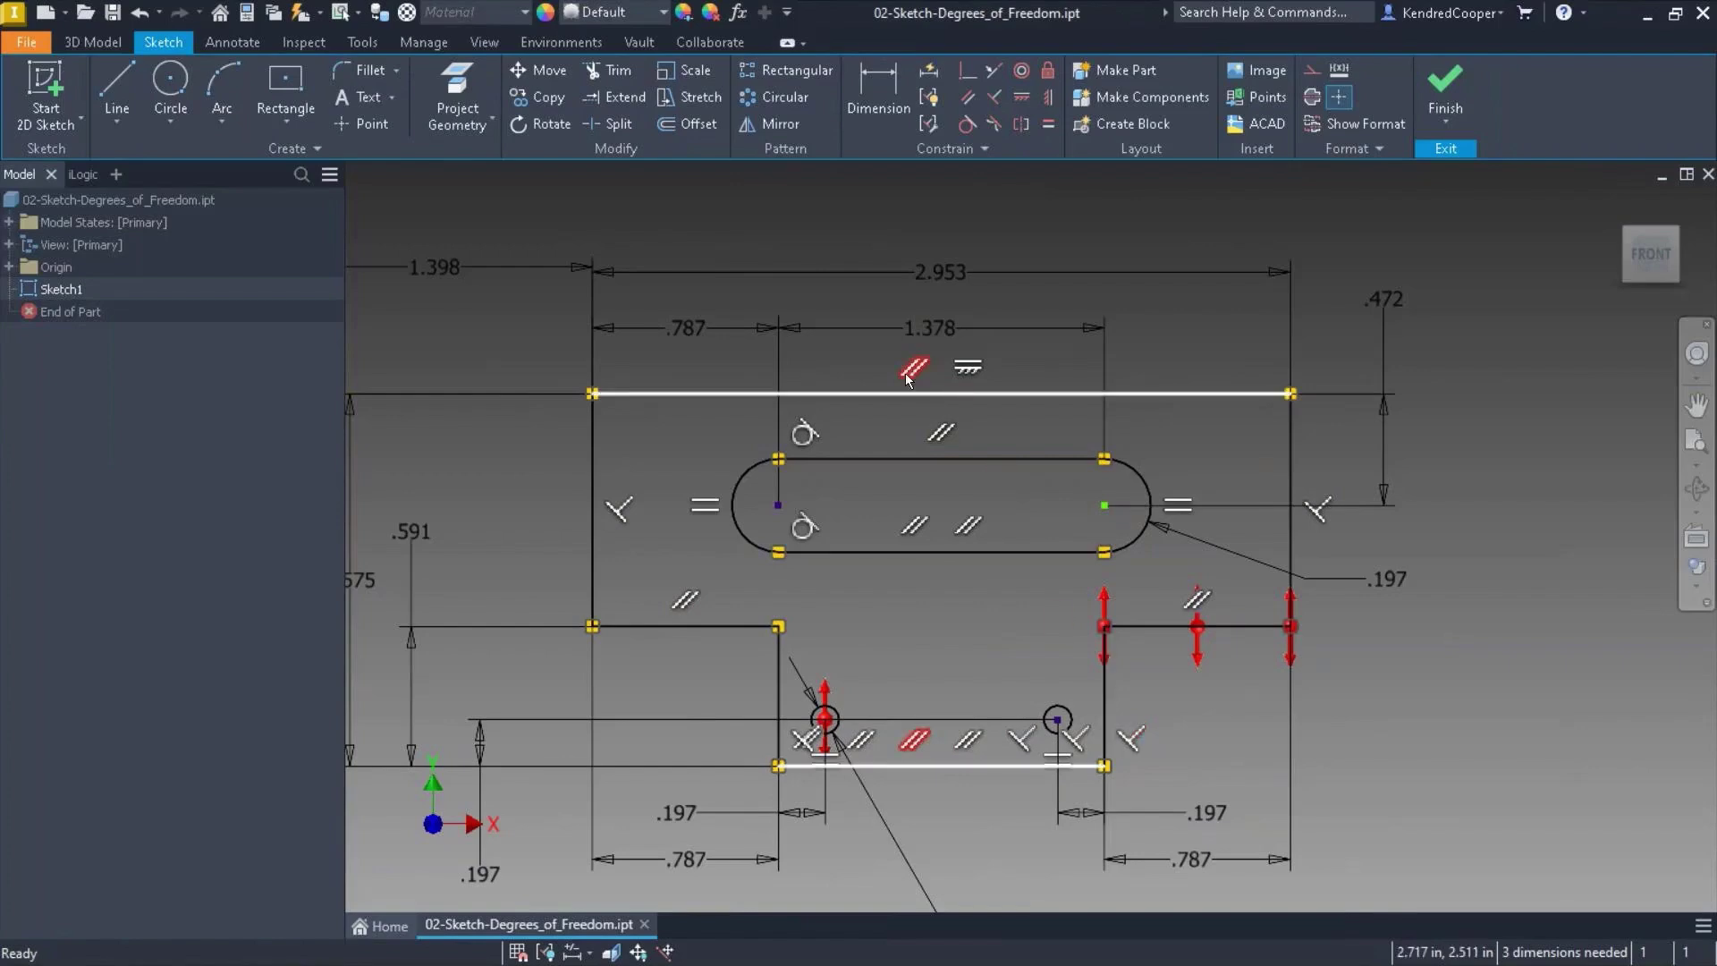
{"action": "left_click", "coordinate": [1190, 703]}
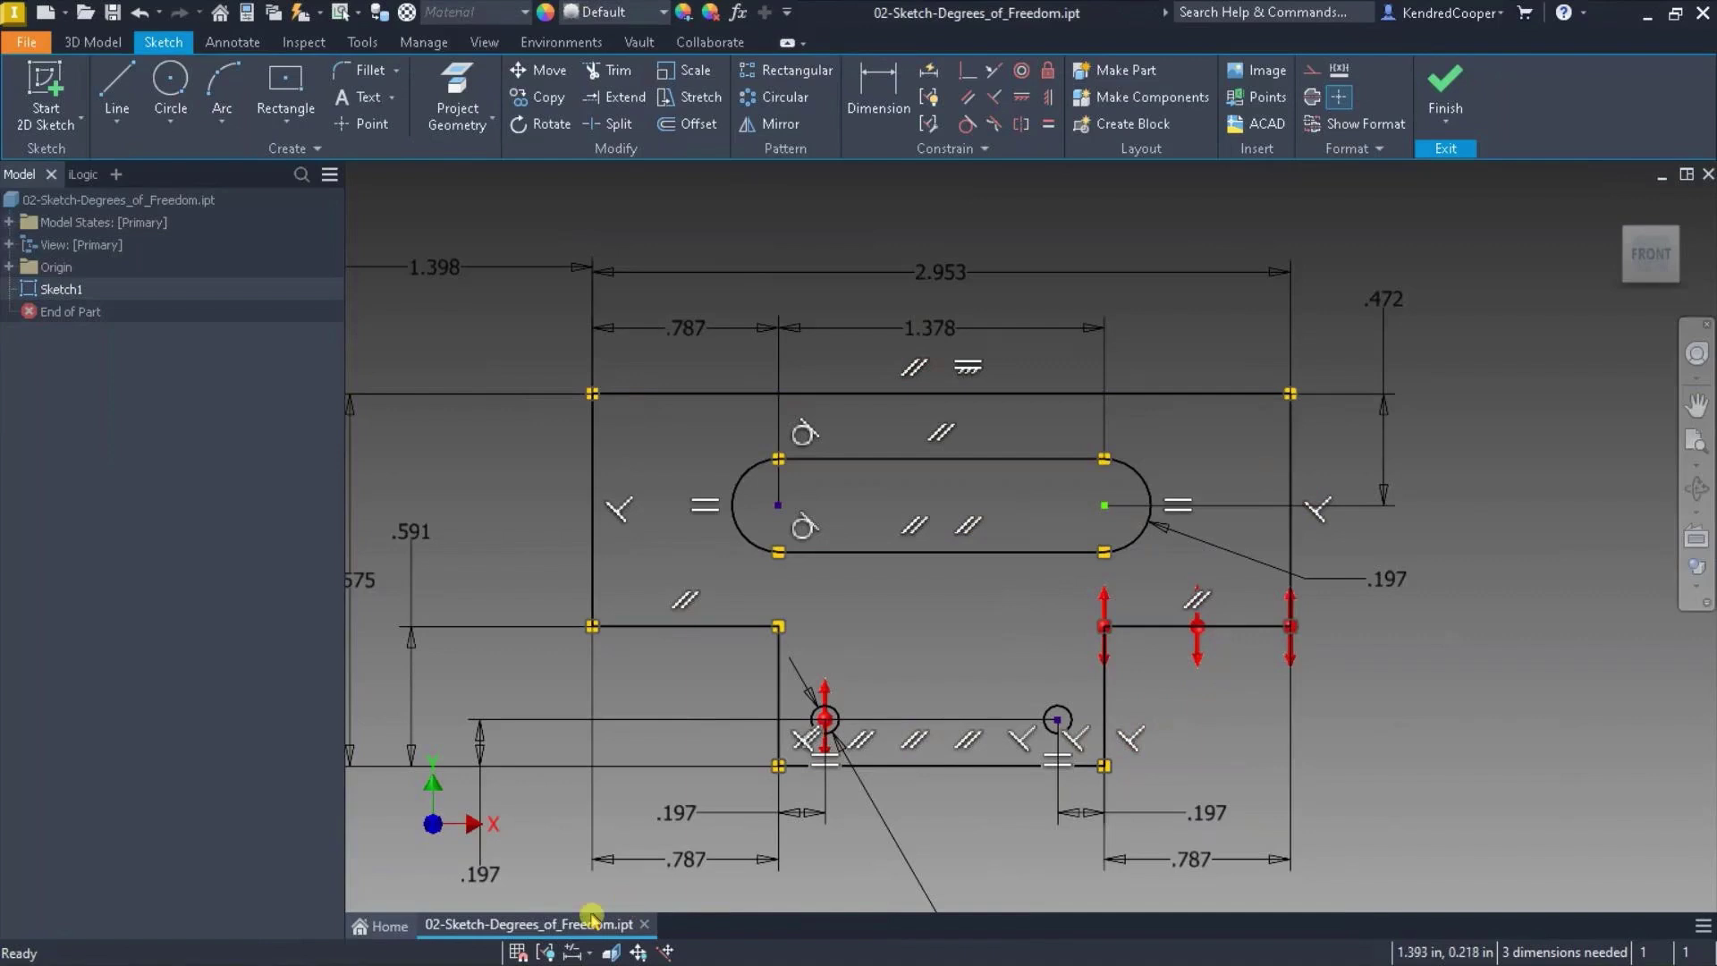
{"action": "left_click", "coordinate": [545, 952]}
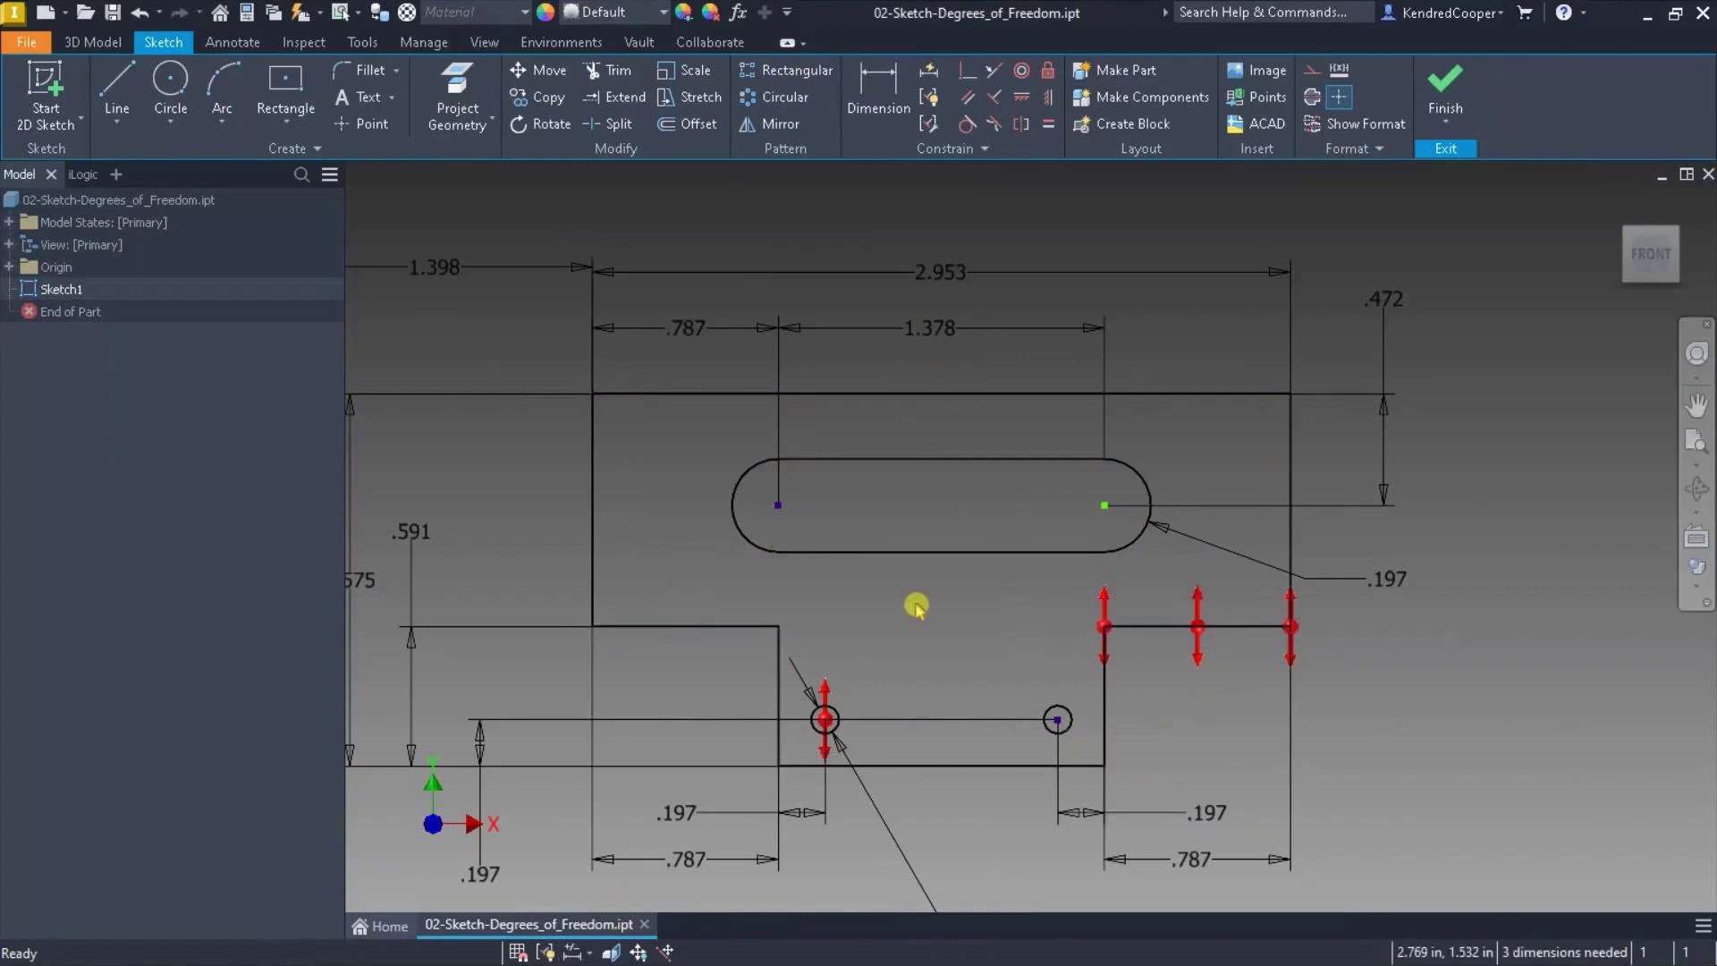
{"action": "left_click", "coordinate": [968, 70]}
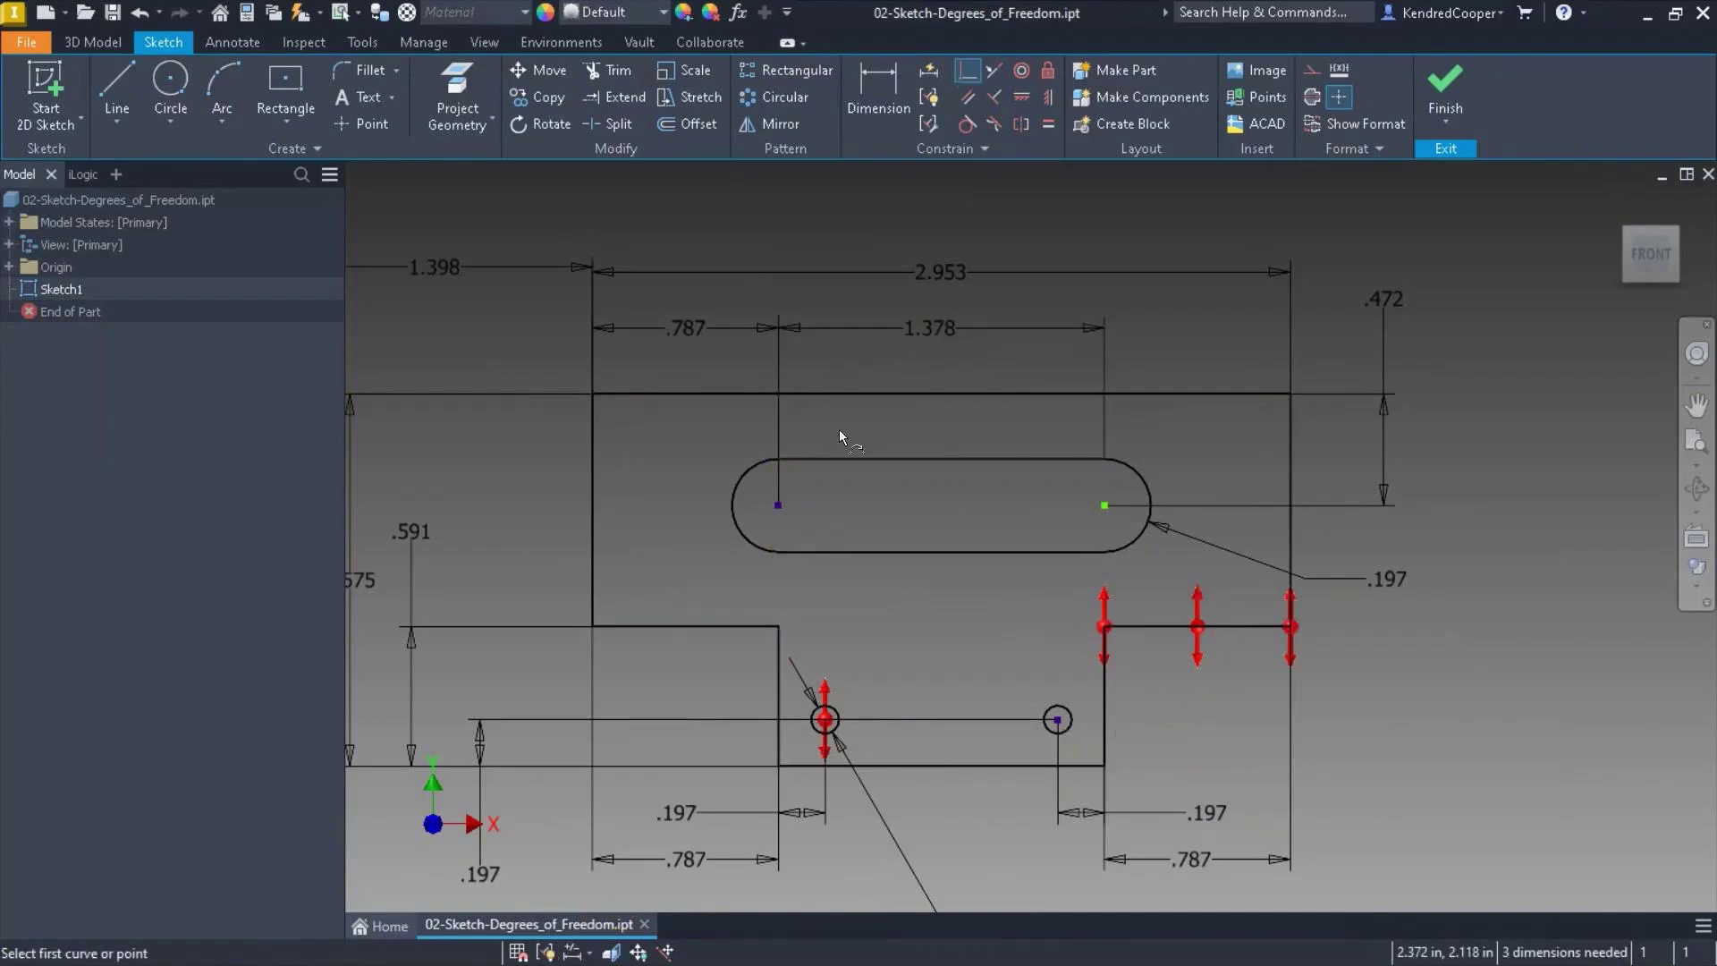
{"action": "left_click", "coordinate": [730, 622]}
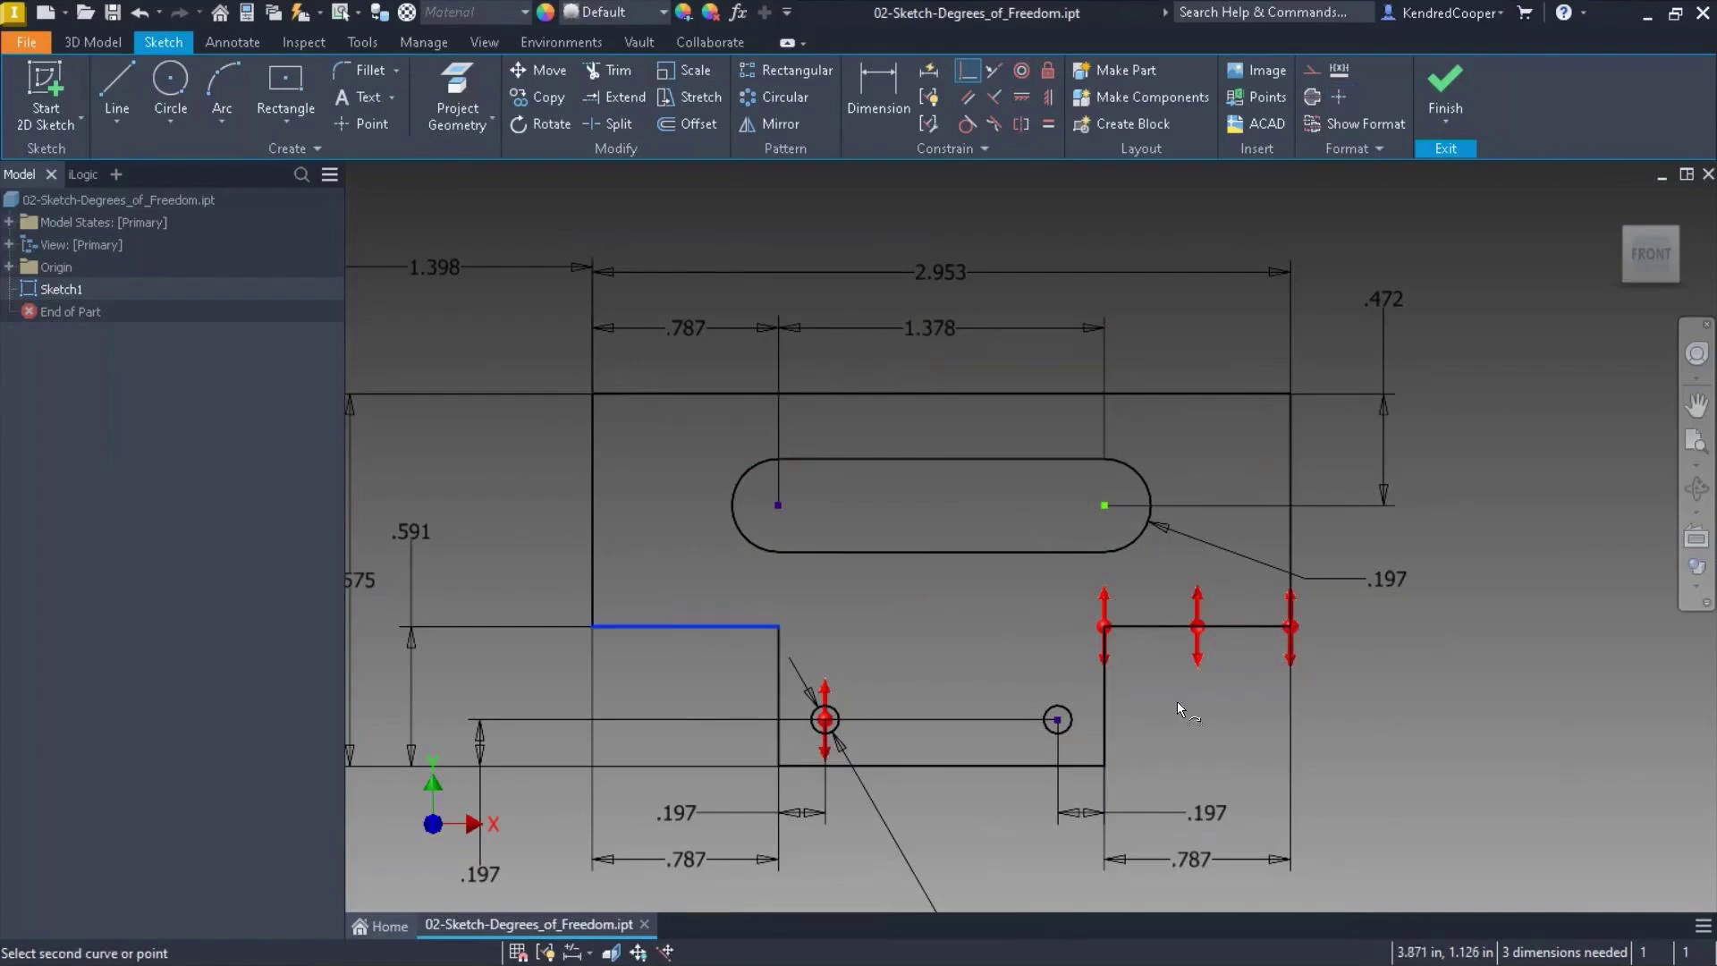
{"action": "key", "text": "Escape"}
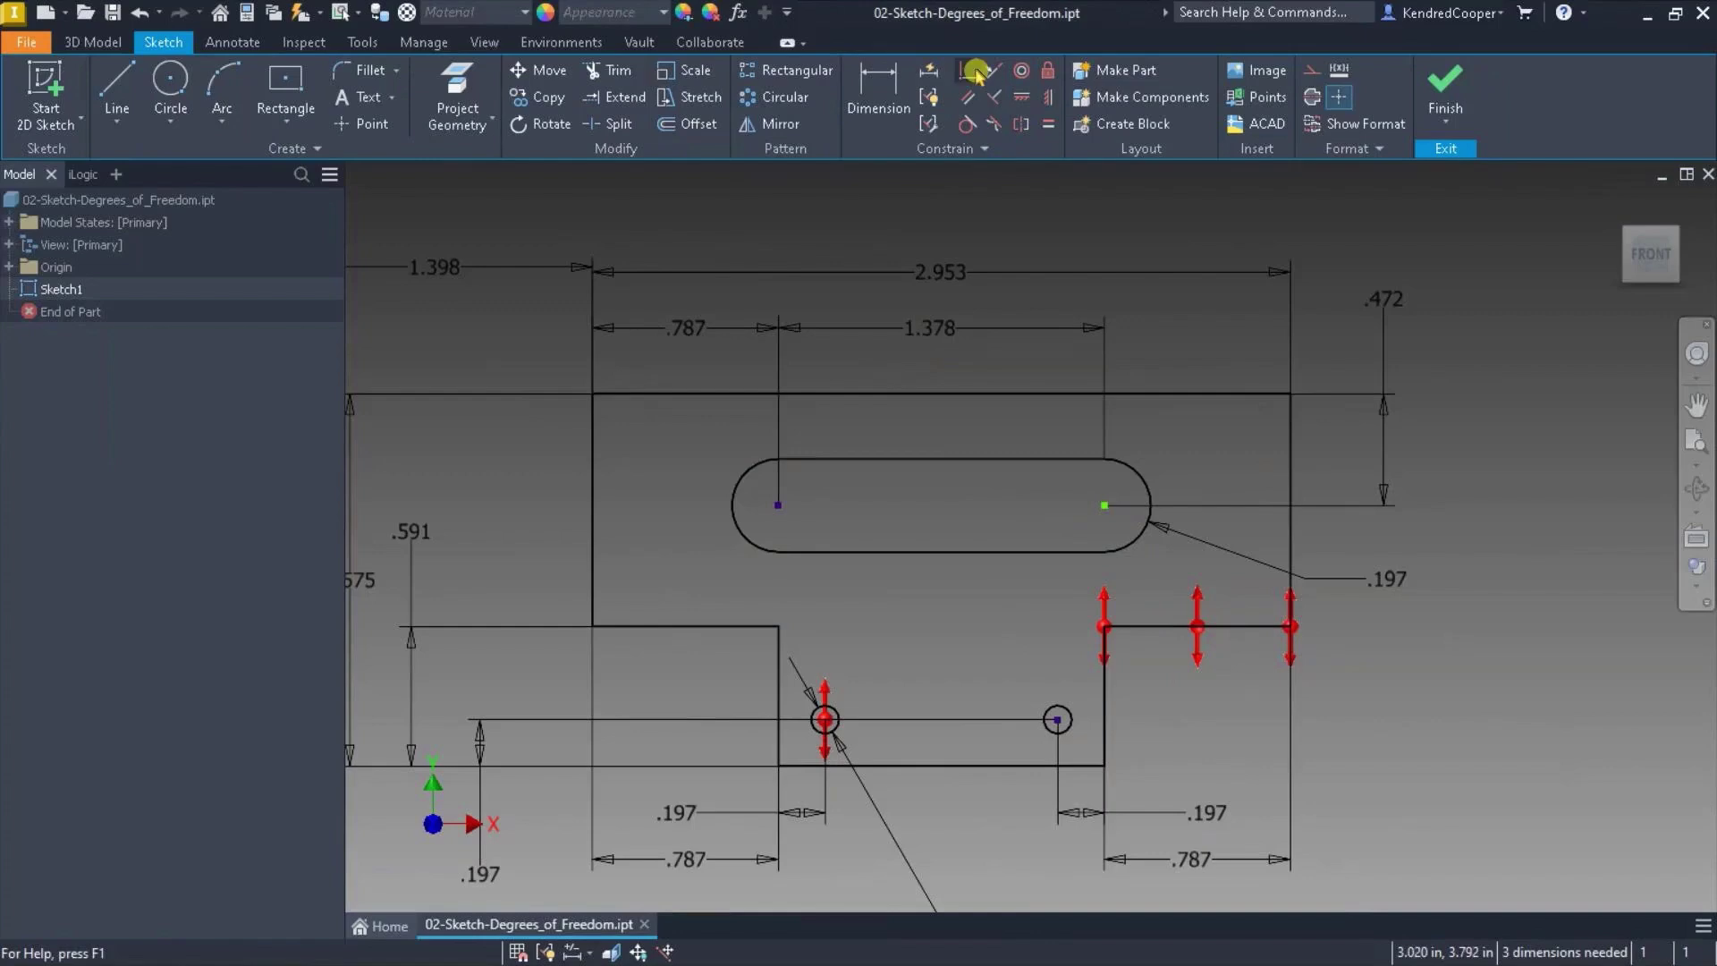
{"action": "left_click", "coordinate": [969, 70]}
{"action": "left_click", "coordinate": [1177, 627]}
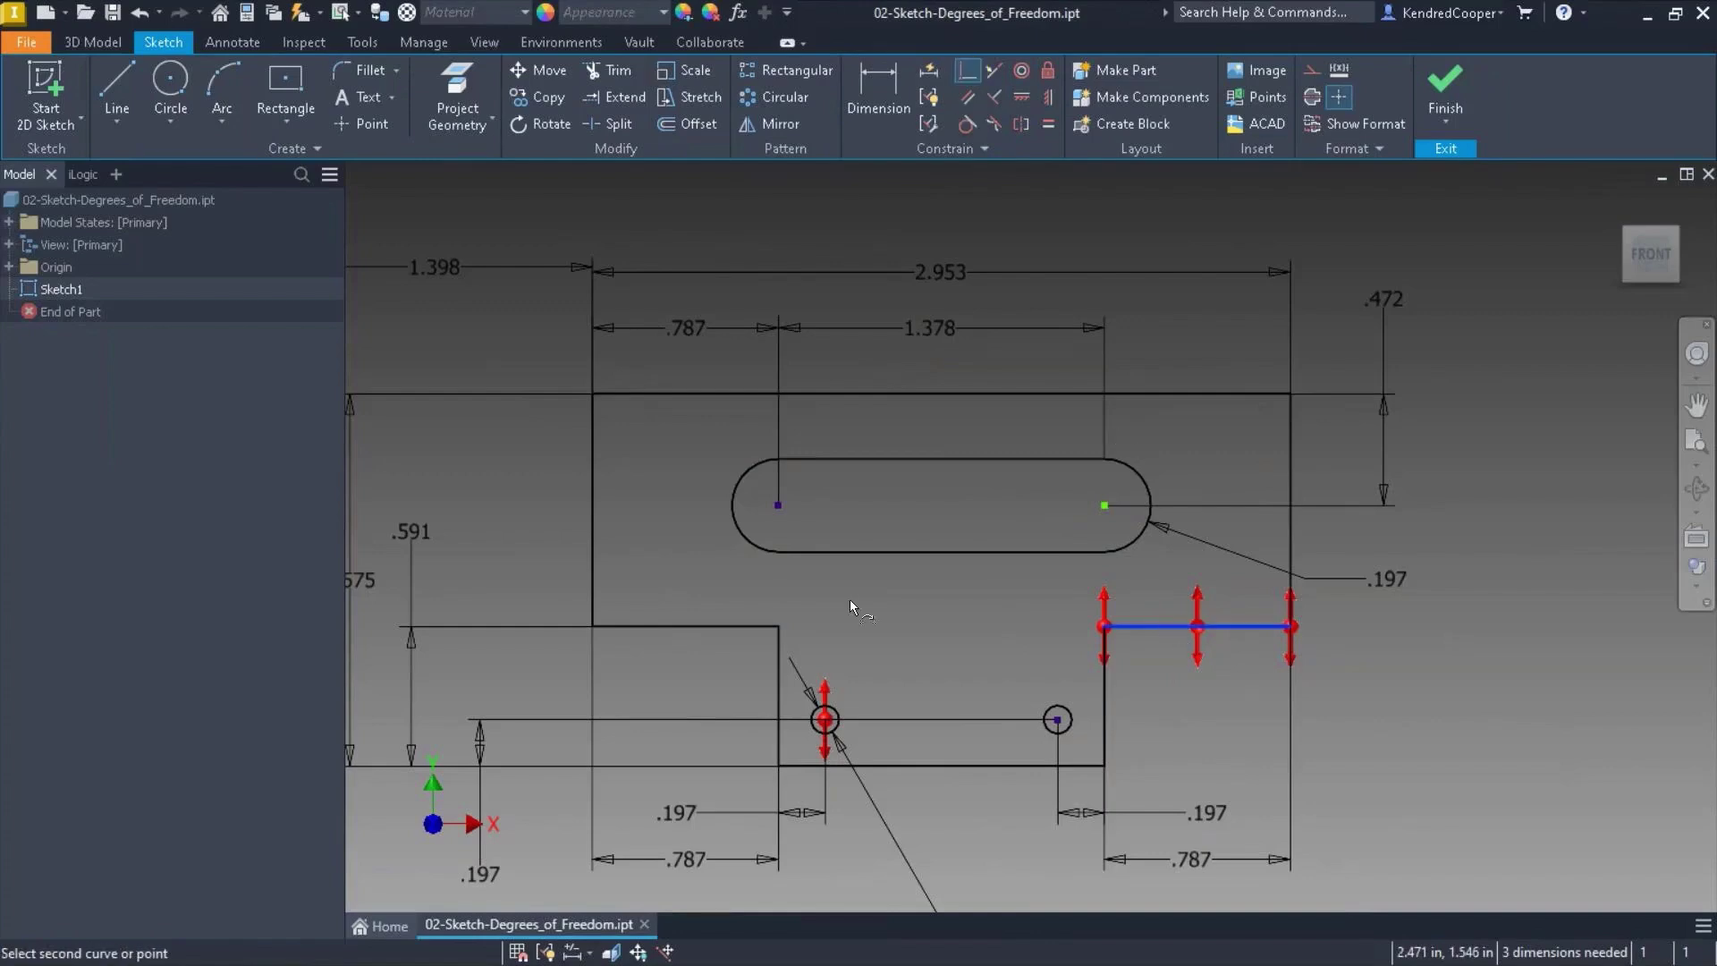
{"action": "key", "text": "Escape"}
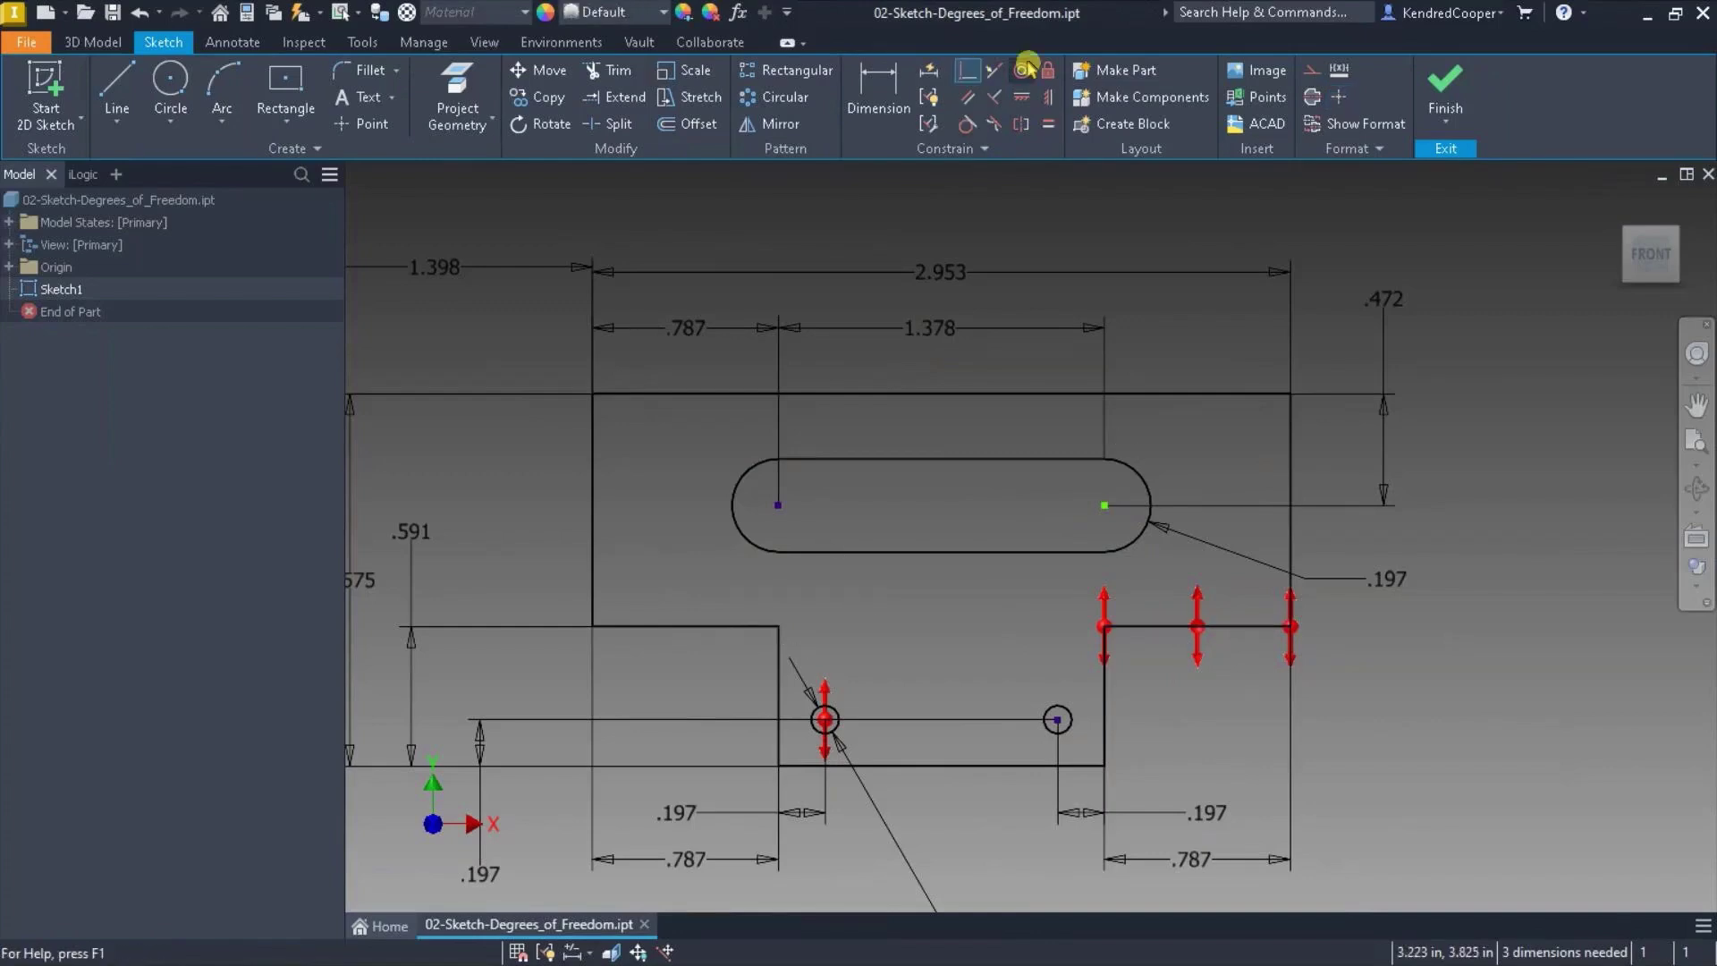
Make the two horizontal shoulder edges of the profile collinear with each other
{"action": "left_click", "coordinate": [992, 77]}
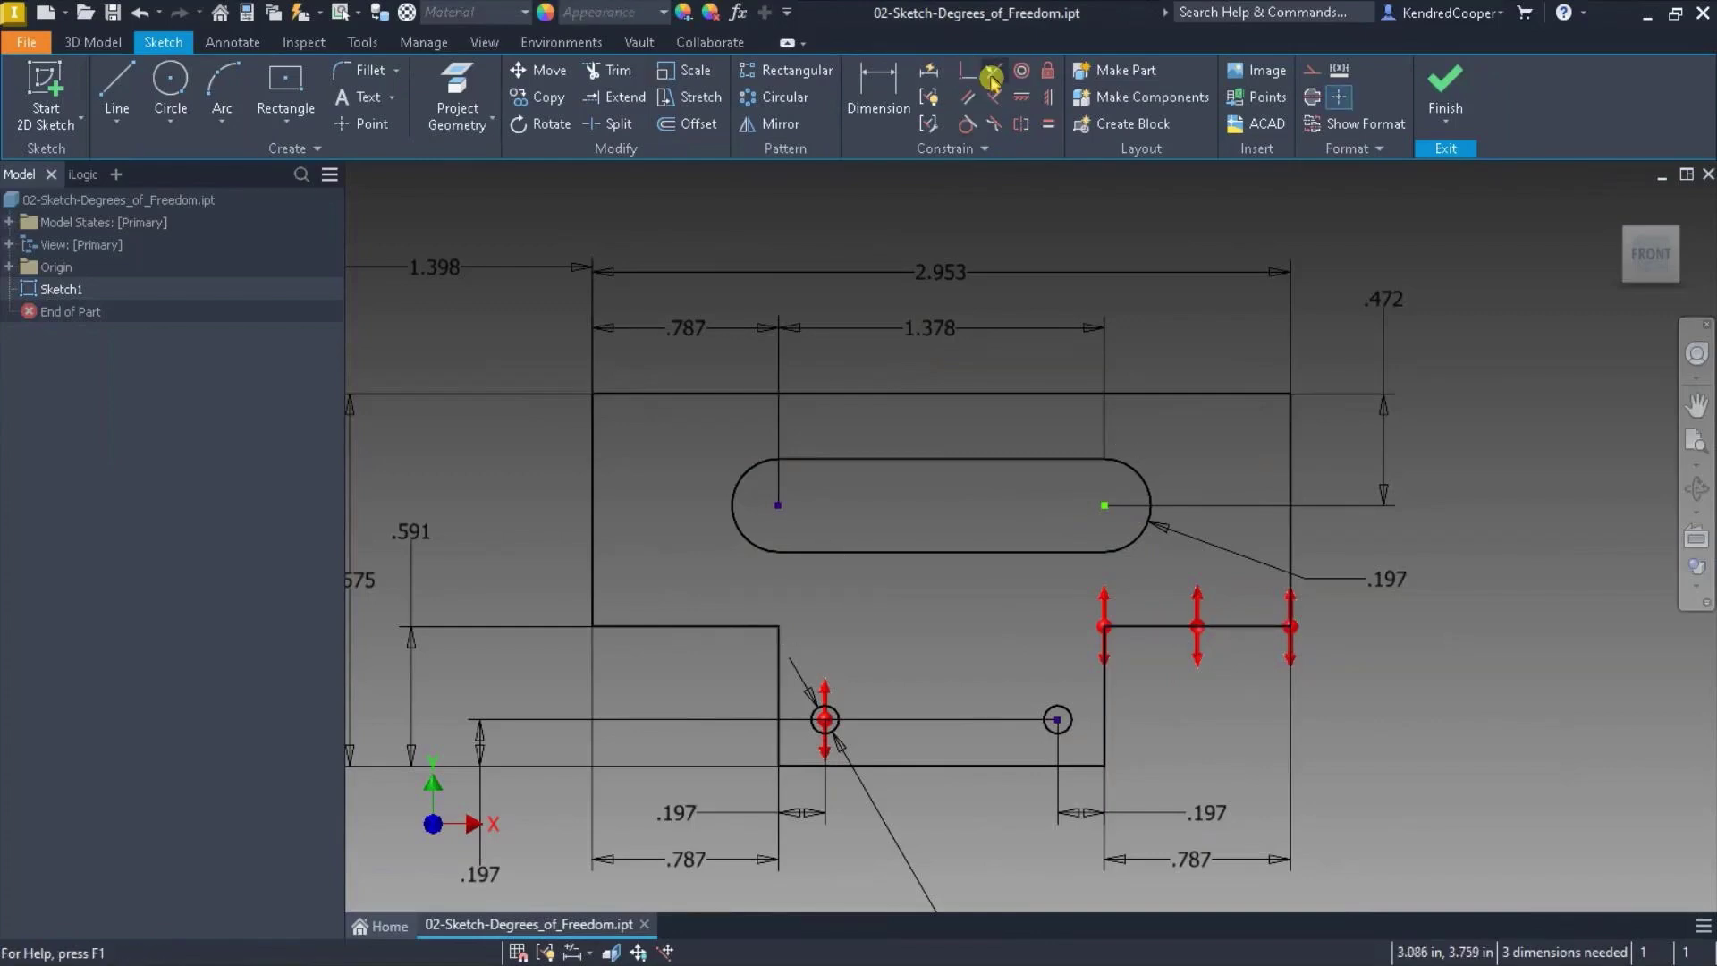
{"action": "left_click", "coordinate": [733, 627]}
{"action": "left_click", "coordinate": [1143, 626]}
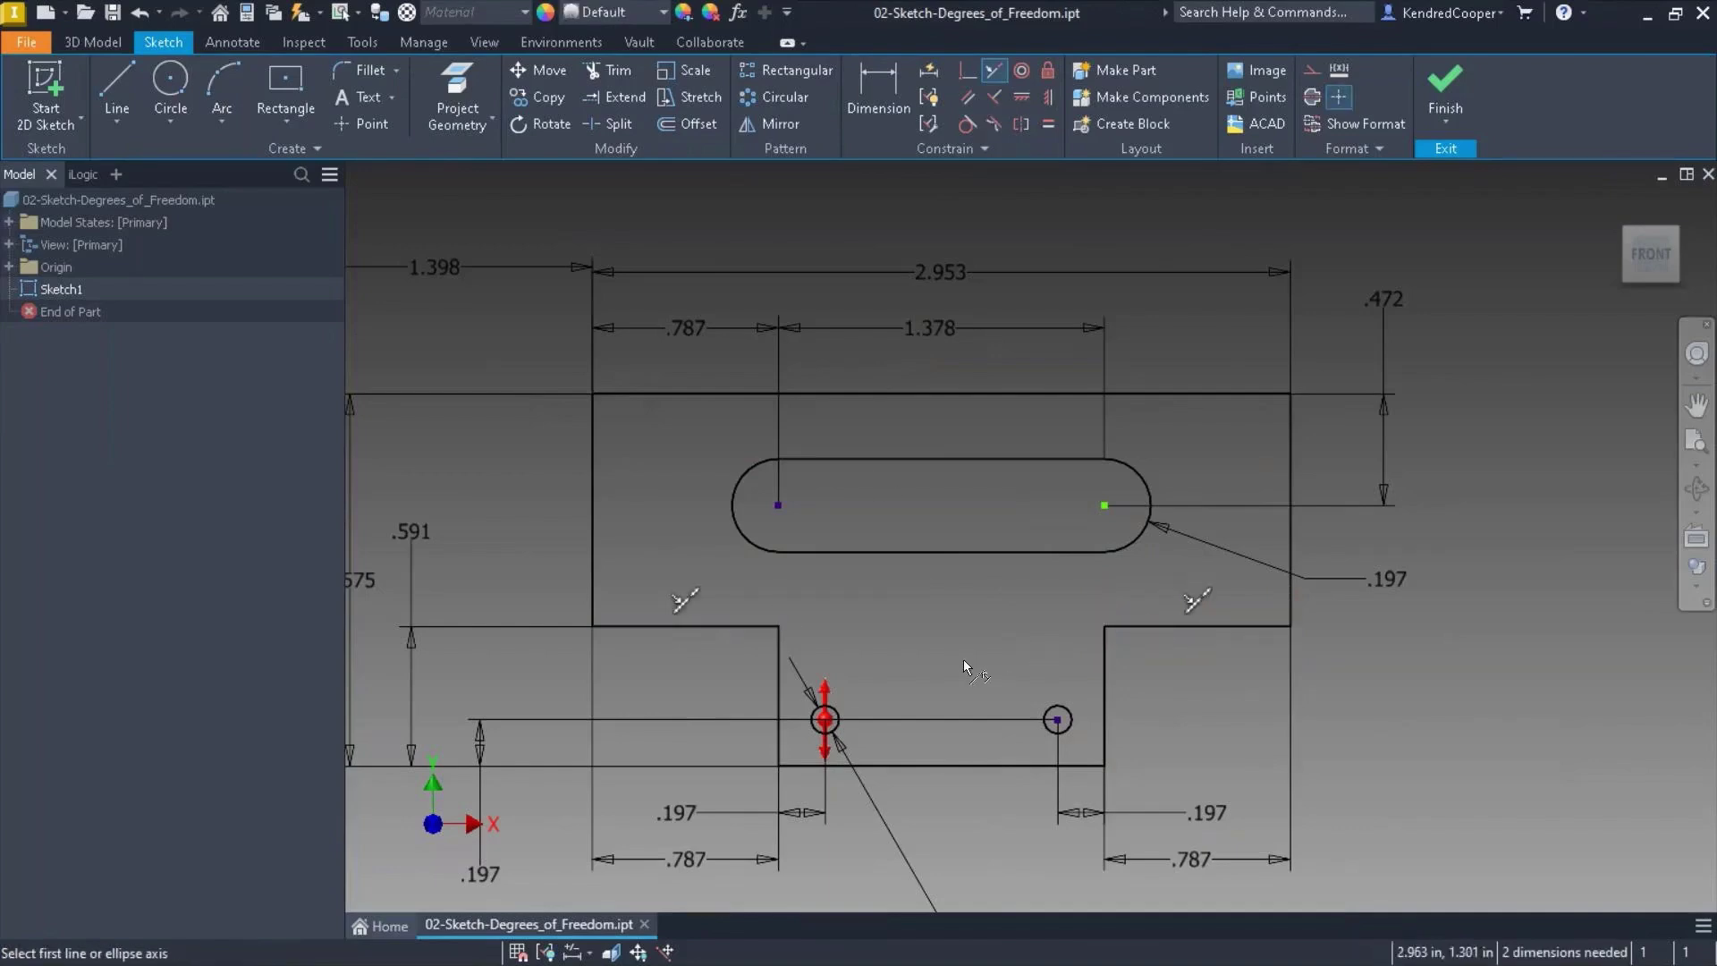
{"action": "key", "text": "Escape"}
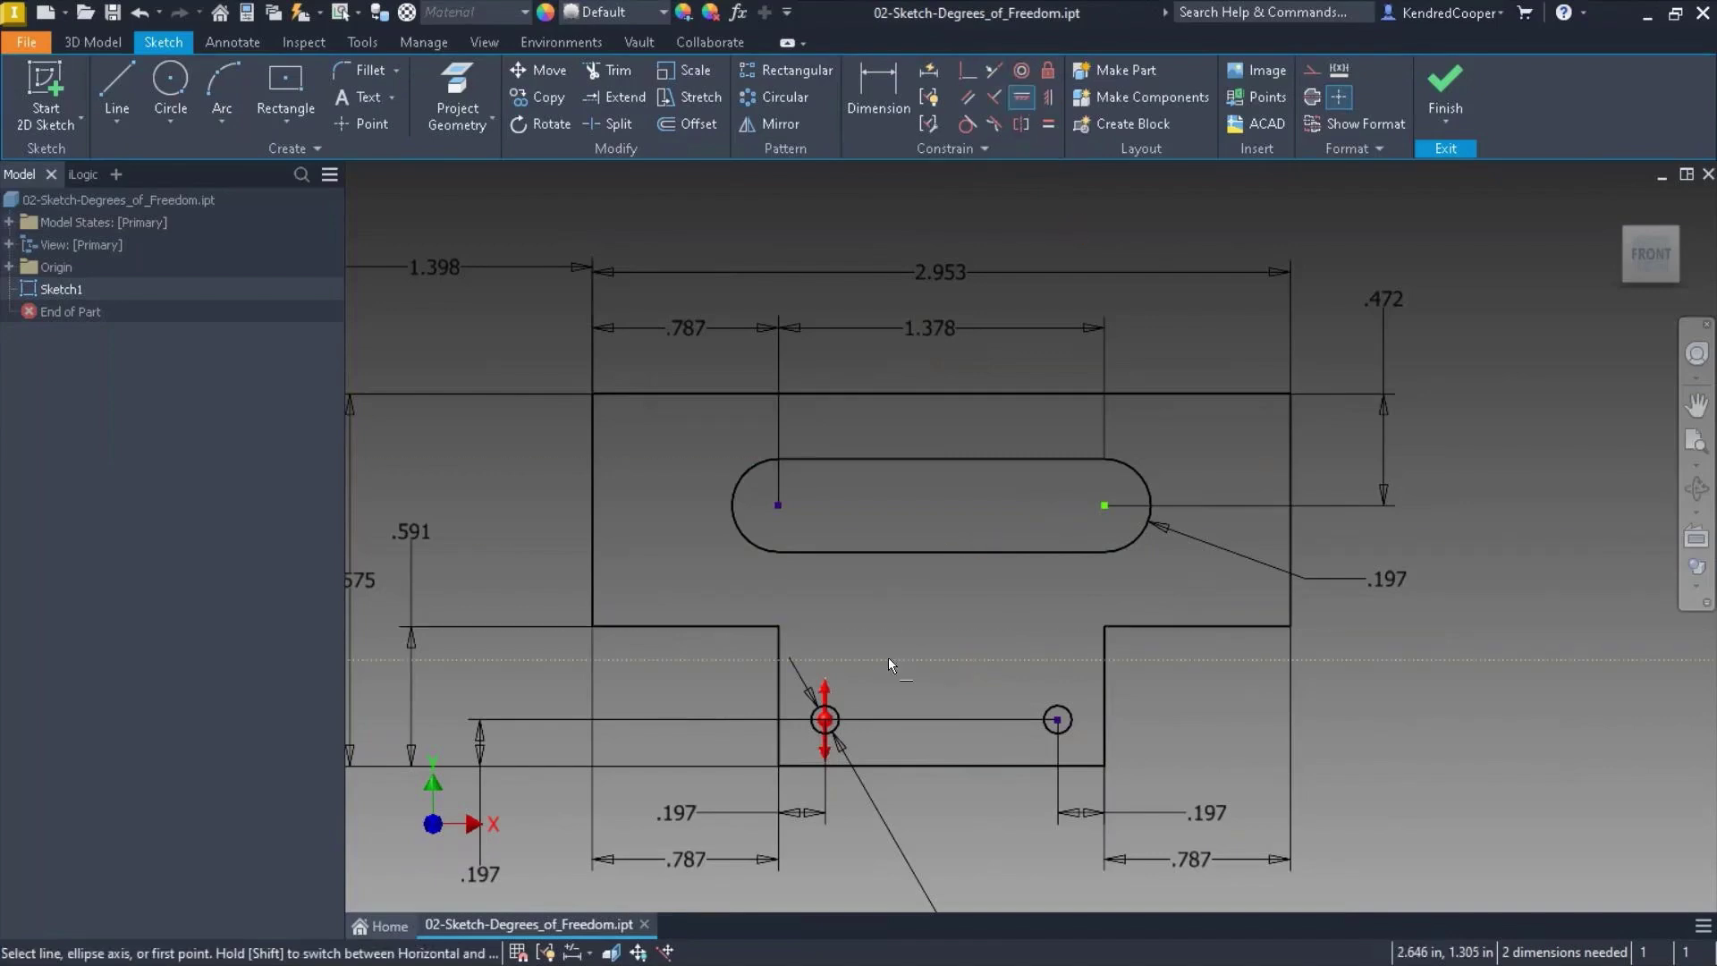
Align the centers of the two small circles with a horizontal constraint
{"action": "left_click", "coordinate": [826, 721]}
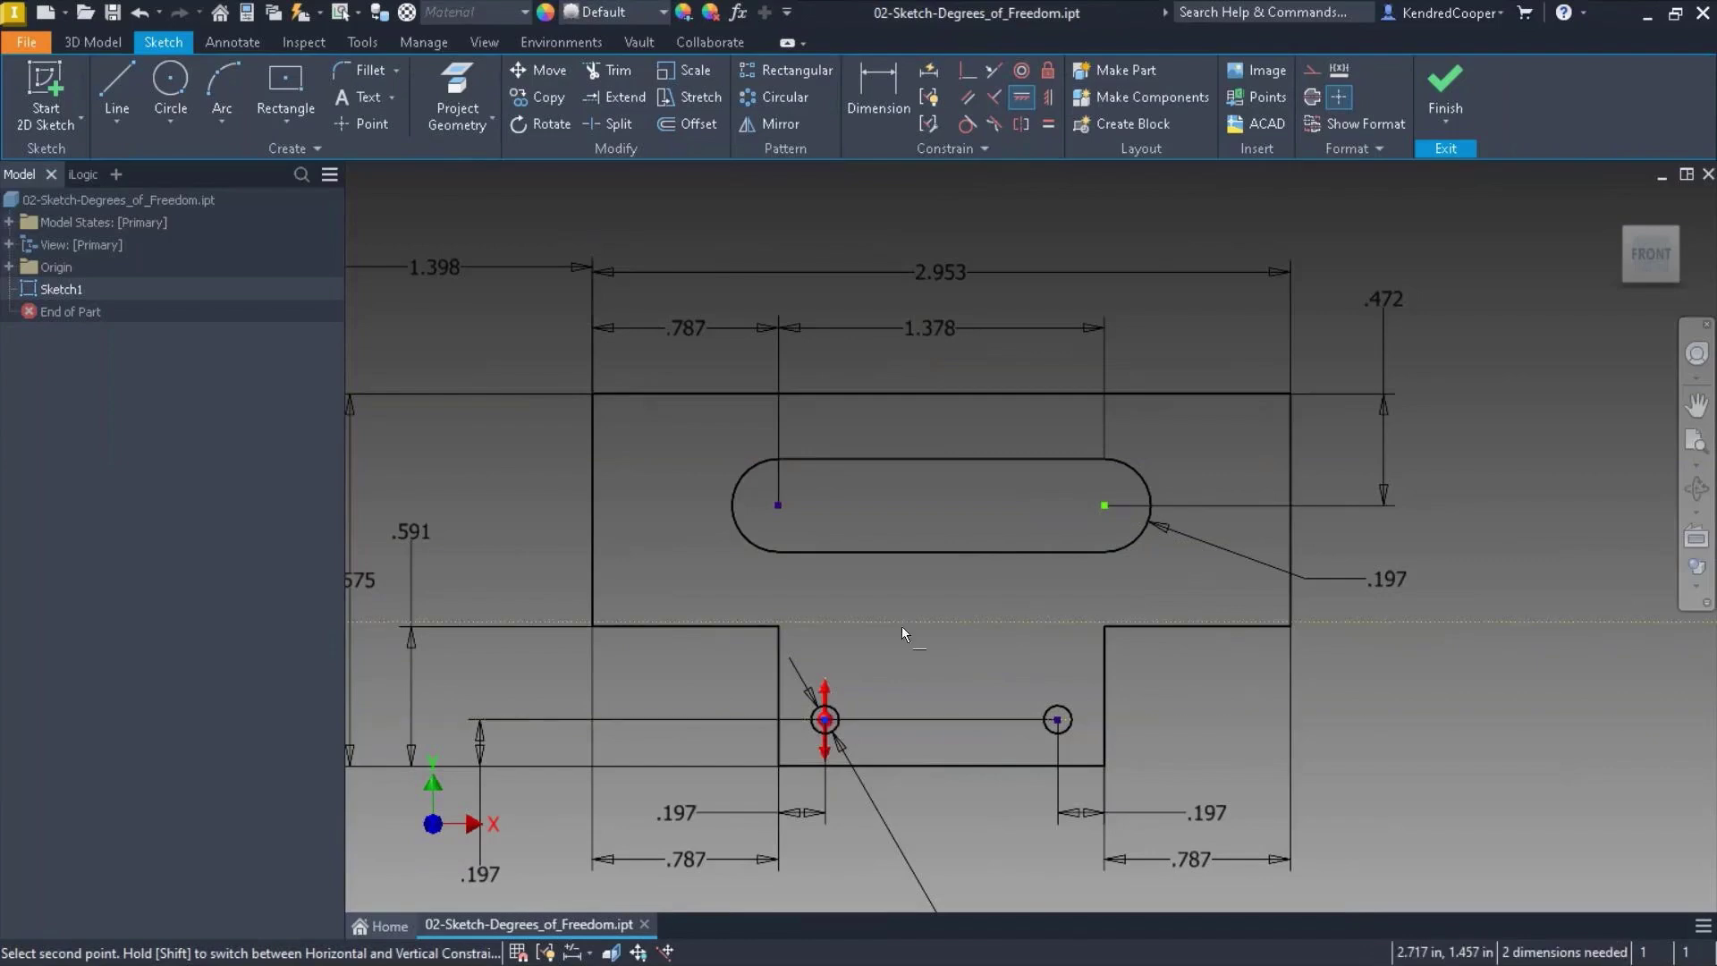
{"action": "left_click", "coordinate": [1058, 721]}
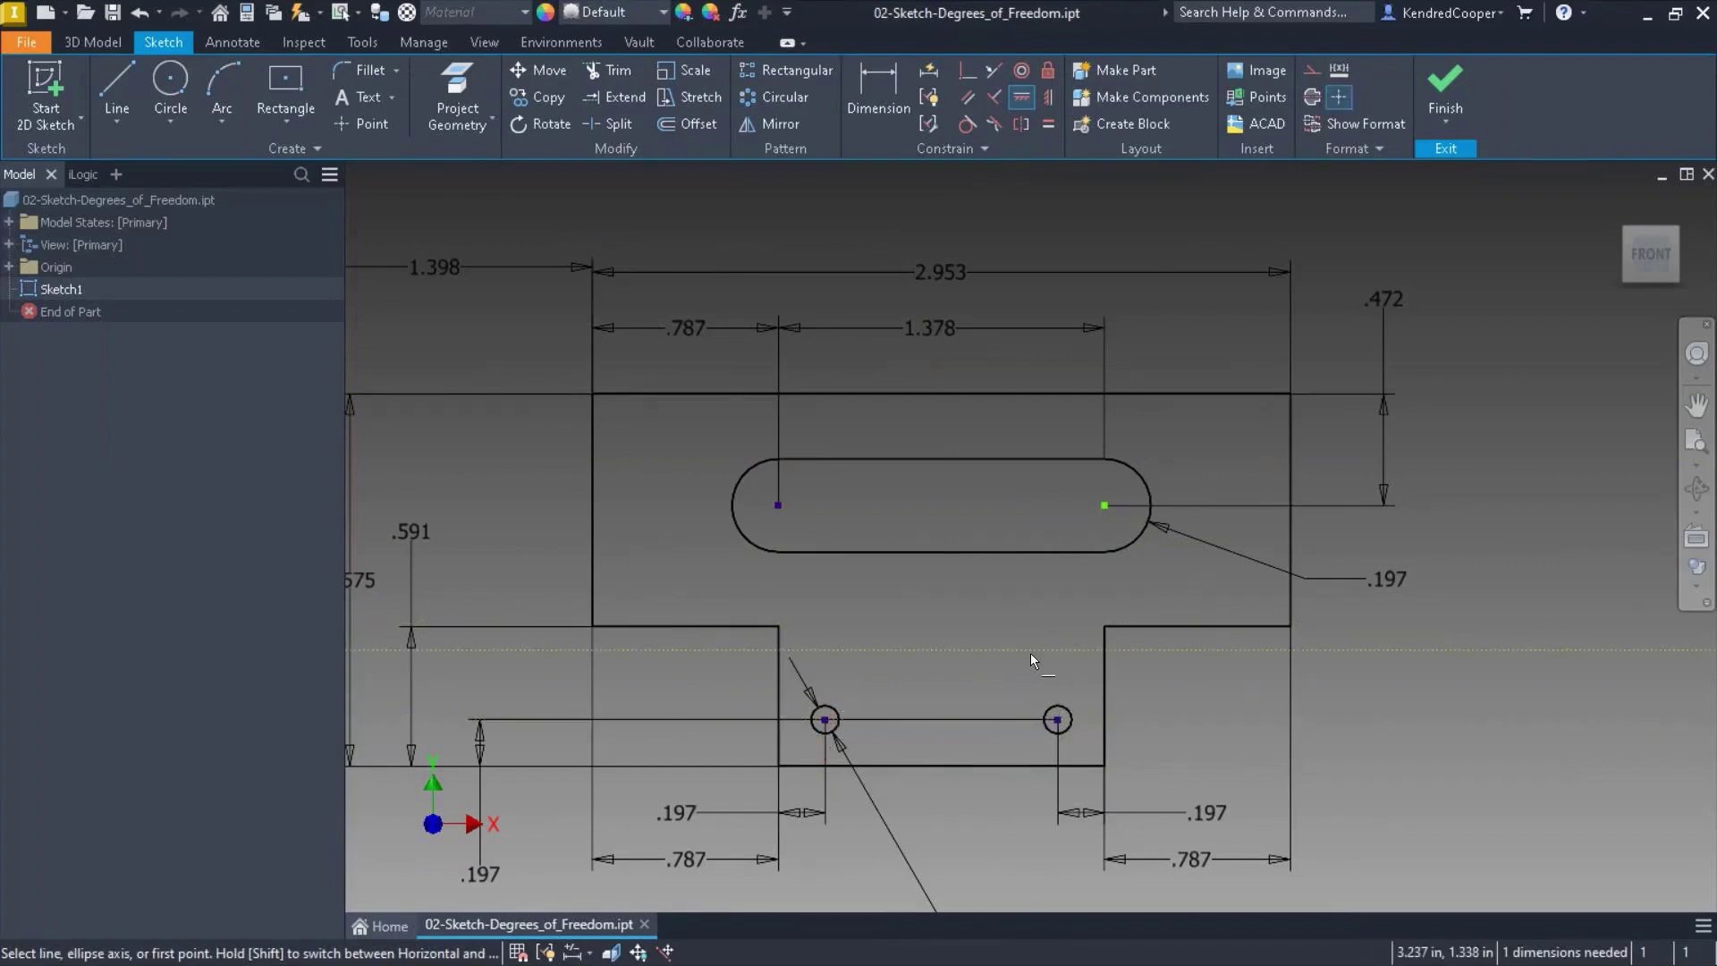
{"action": "key", "text": "Escape"}
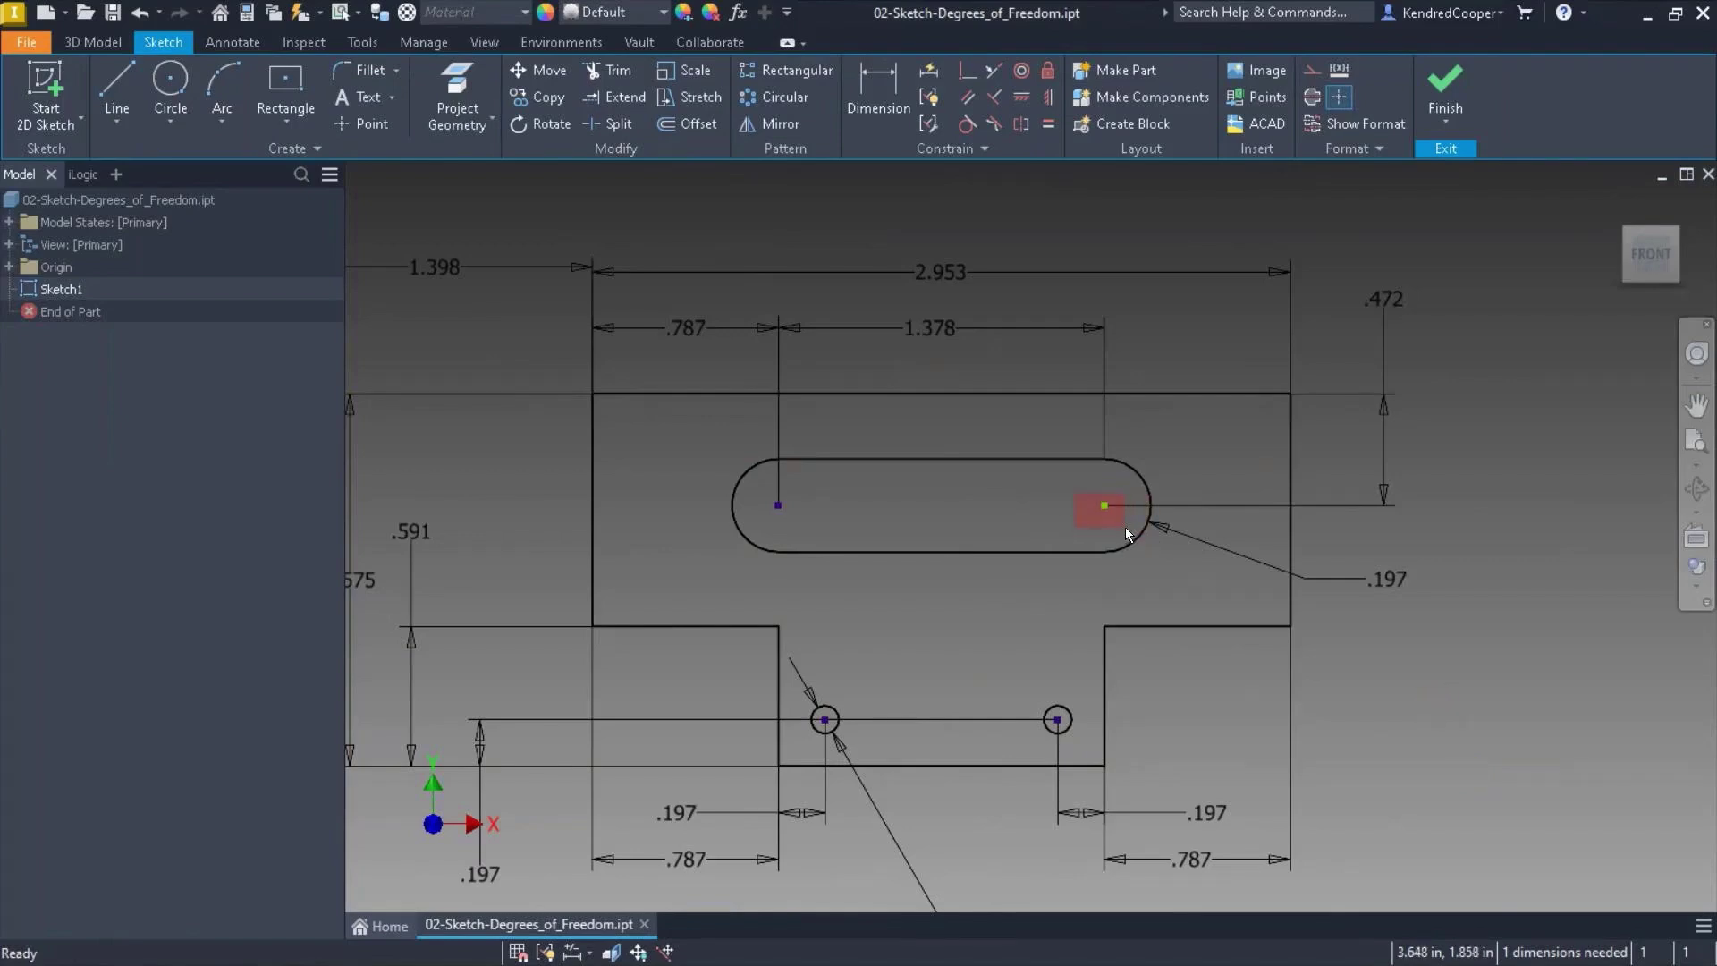
Align the center points of the slot's two end arcs with a horizontal constraint
{"action": "left_click", "coordinate": [1055, 496]}
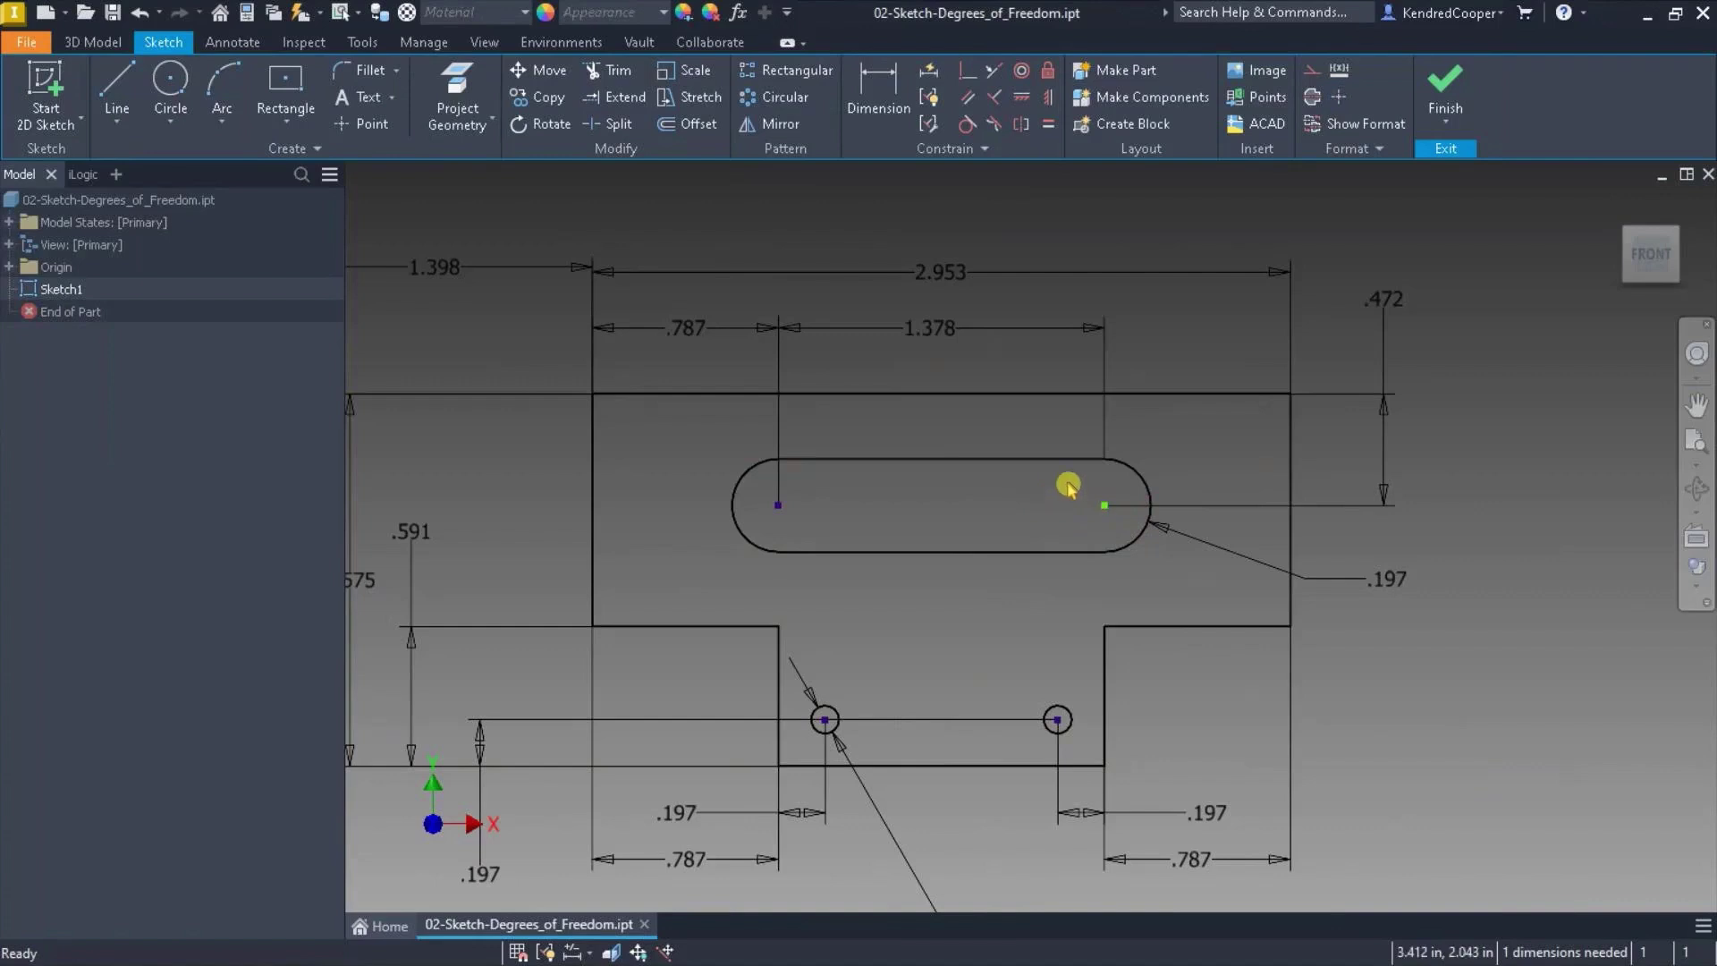
{"action": "left_click_drag", "start_coordinate": [1070, 486], "coordinate": [1135, 535]}
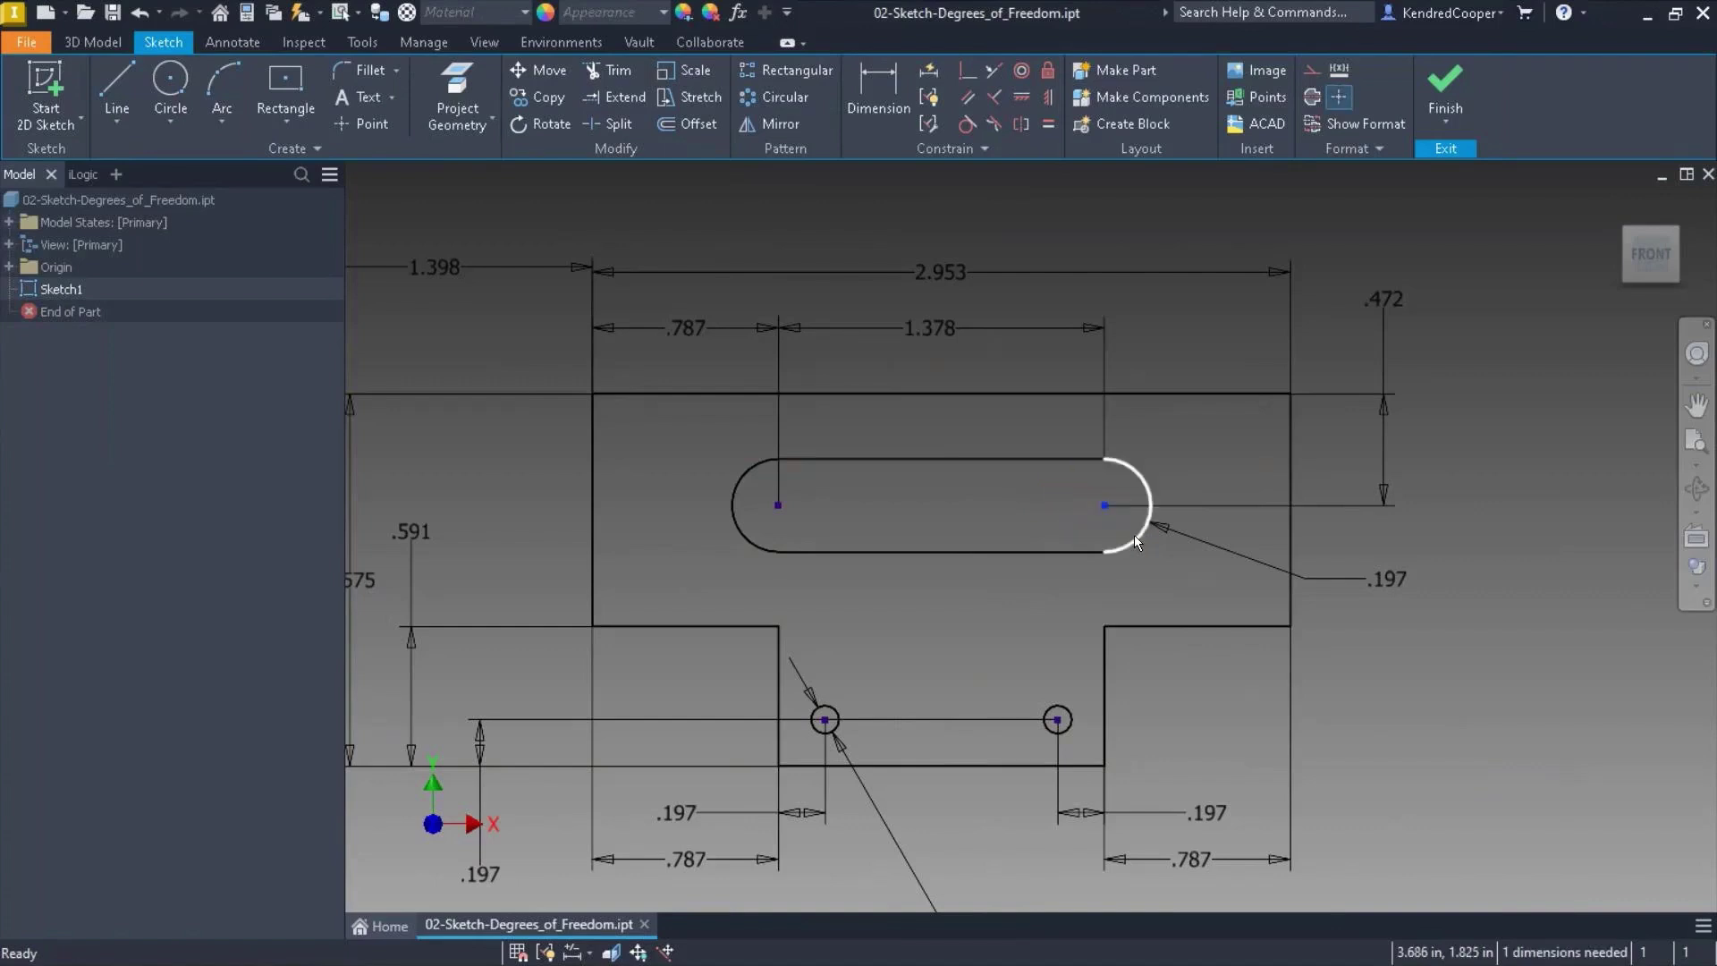
{"action": "left_click", "coordinate": [999, 486]}
{"action": "left_click", "coordinate": [1022, 97]}
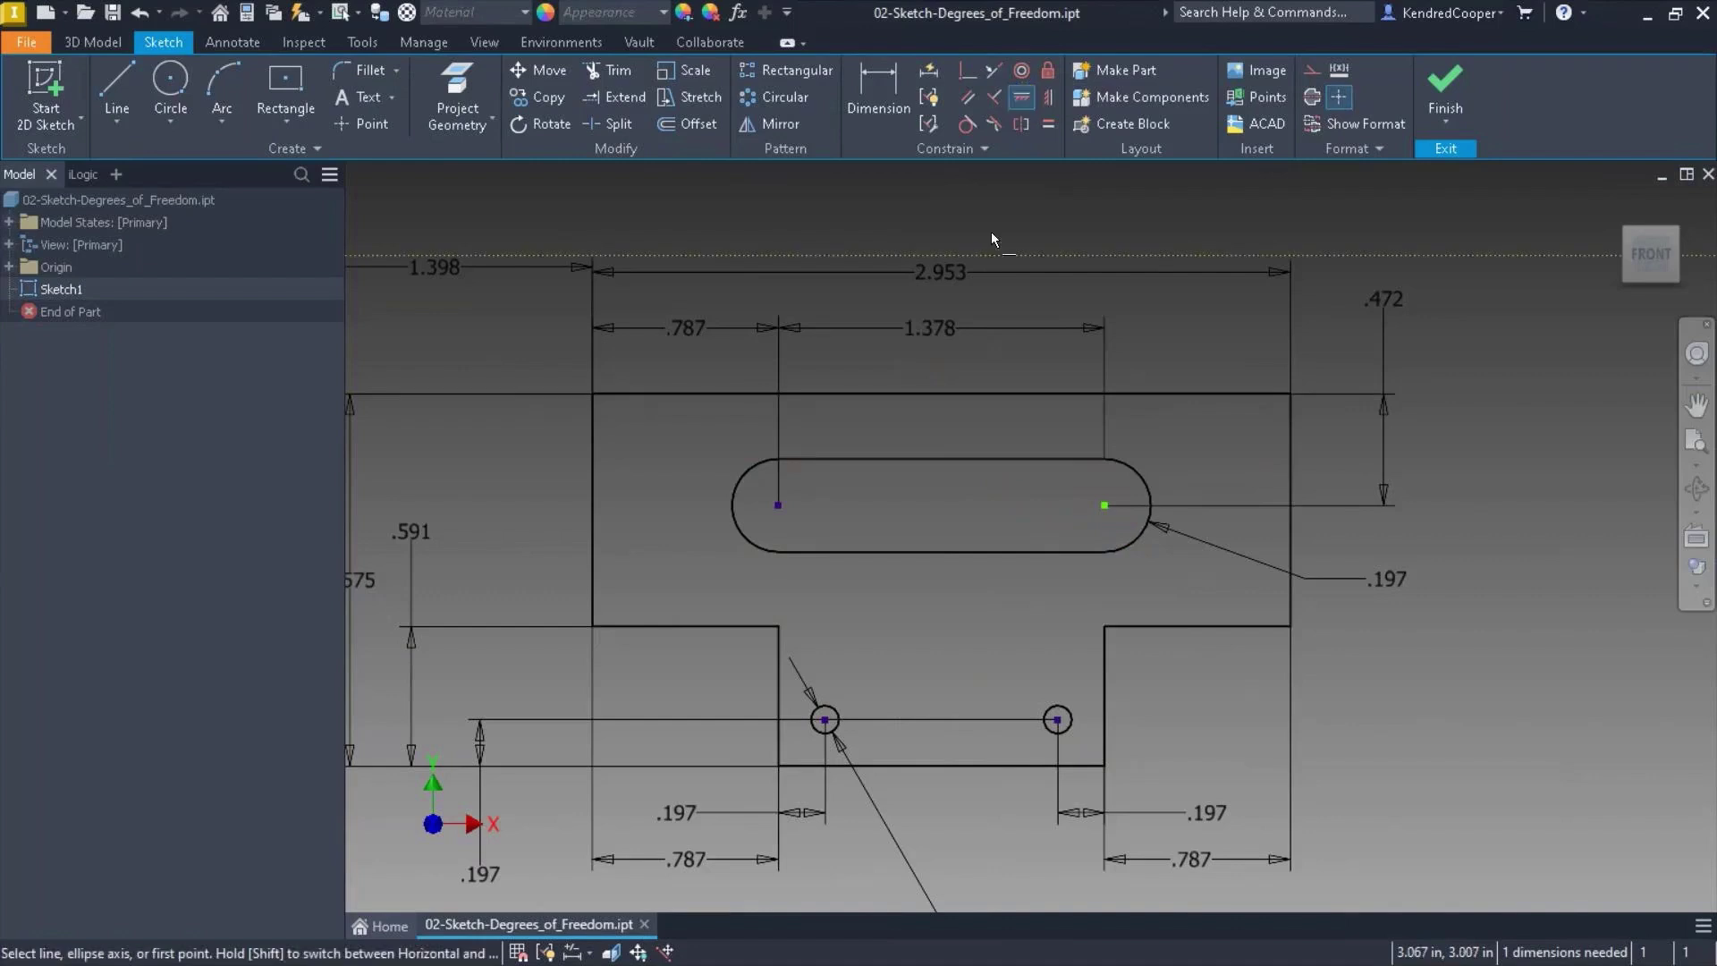
{"action": "left_click", "coordinate": [777, 505]}
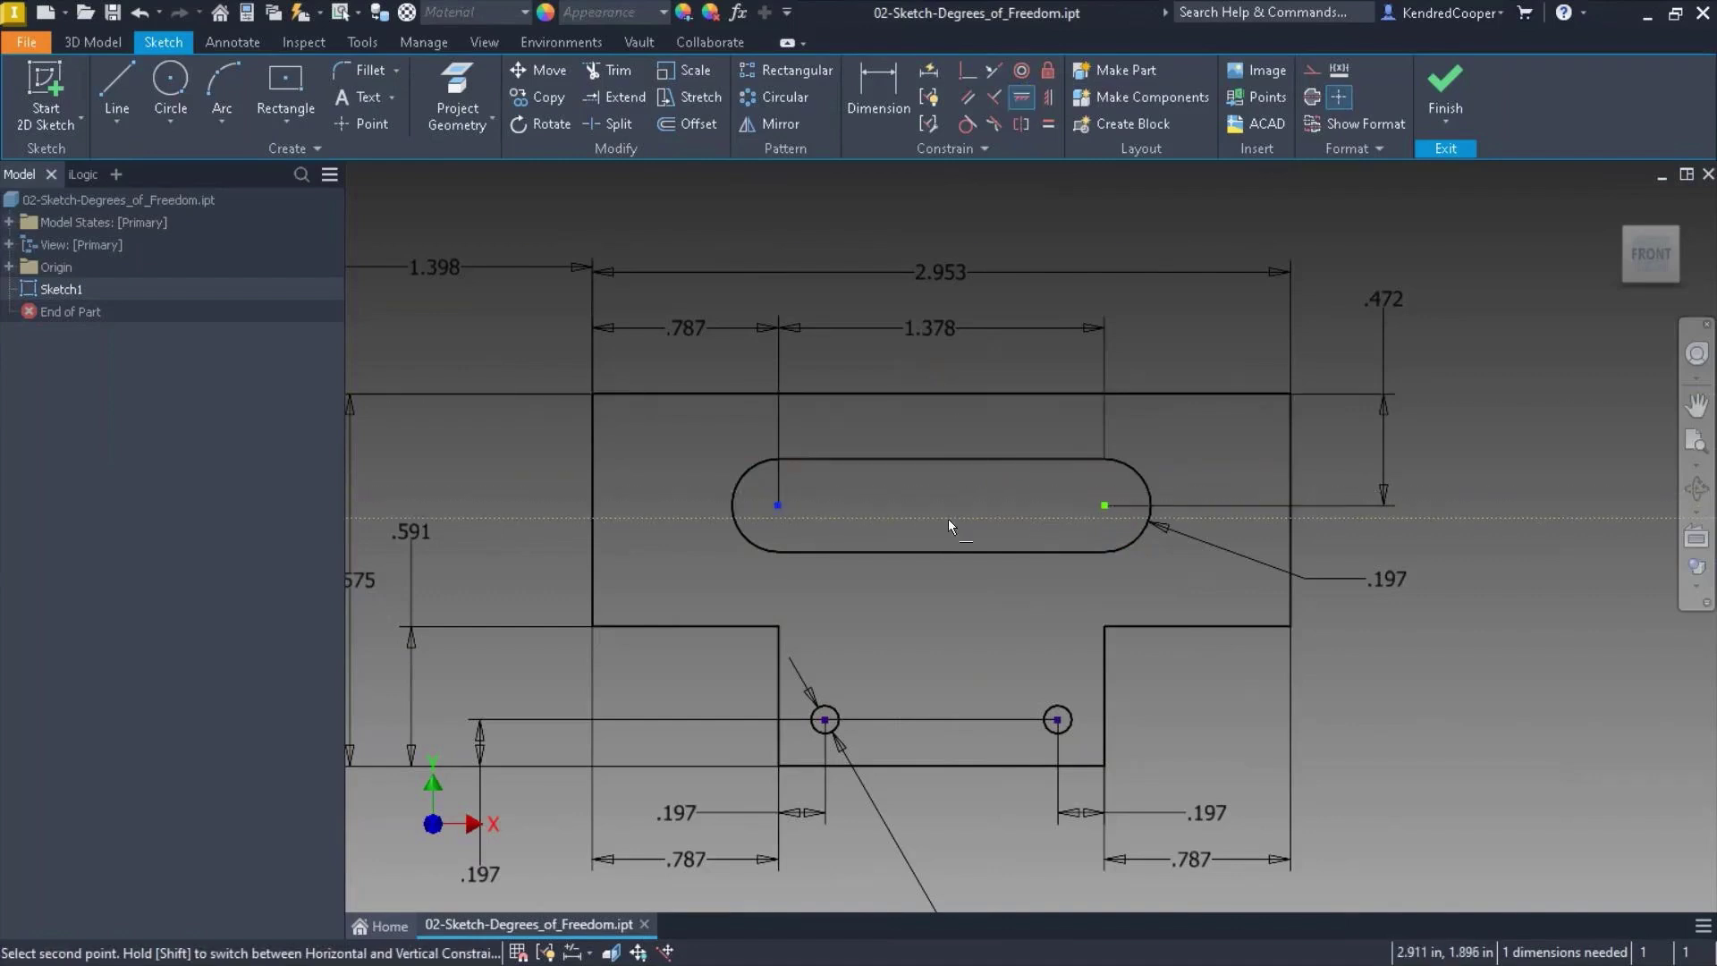
{"action": "left_click", "coordinate": [1106, 507]}
{"action": "key", "text": "Escape"}
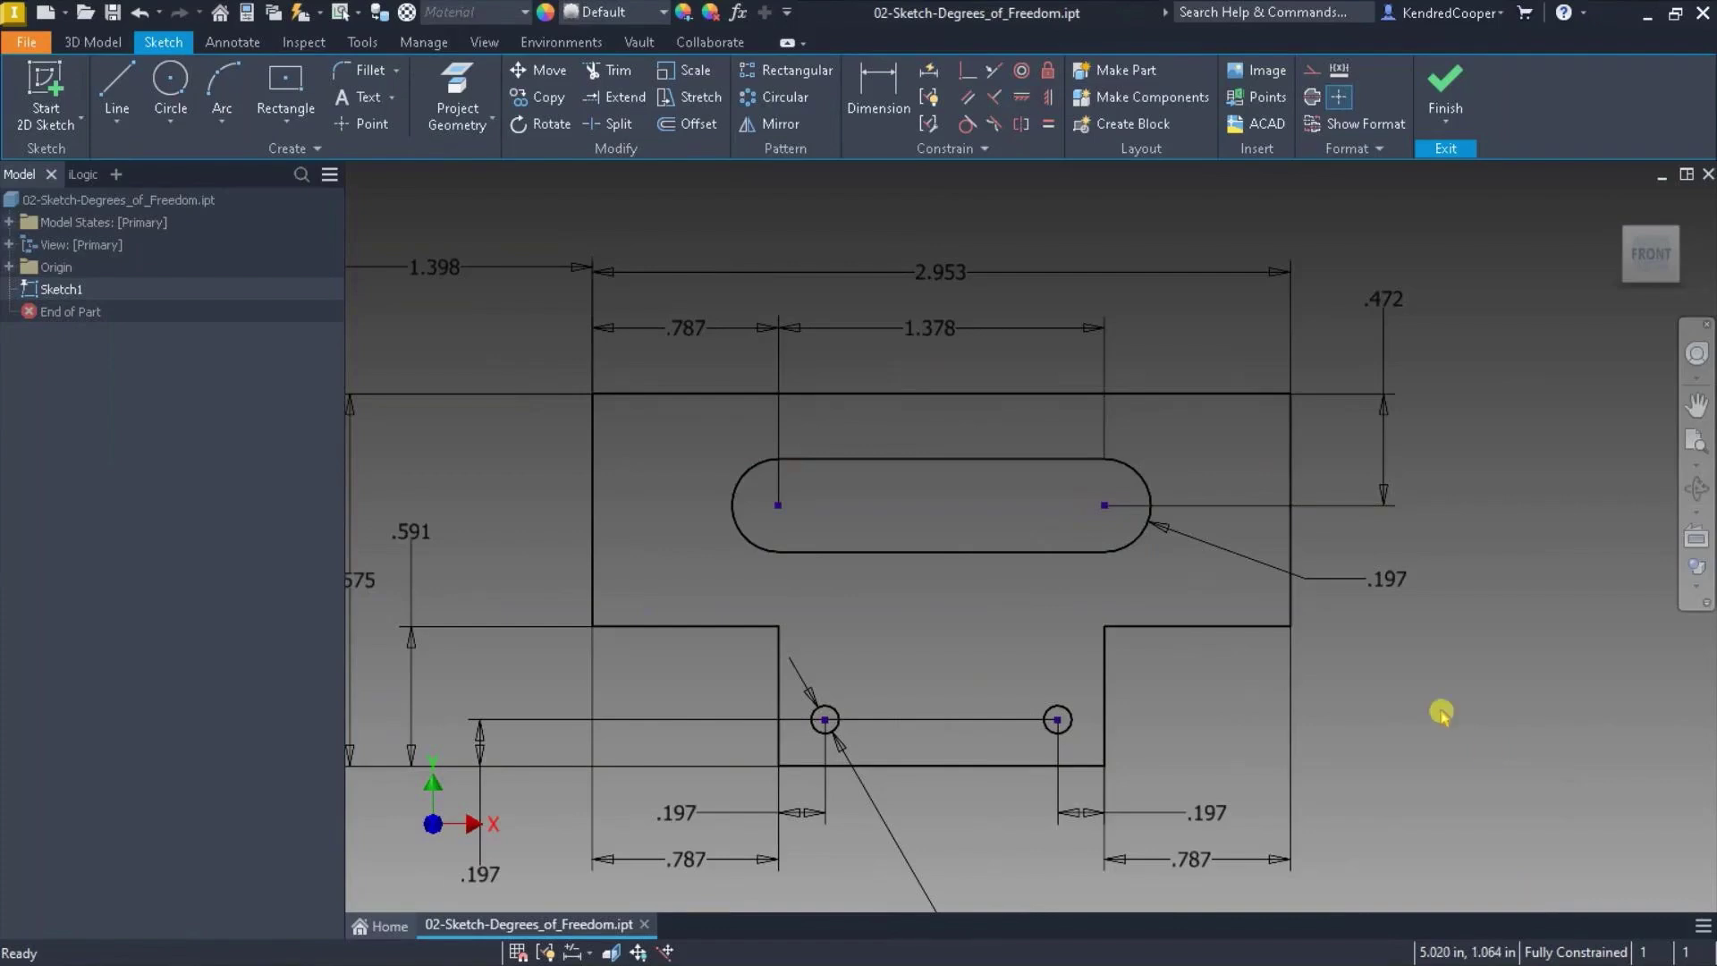
Examine the constraints on the profile's top and bottom edges, and toggle the display of all sketch constraints on and off
{"action": "mouse_move", "coordinate": [1419, 641]}
{"action": "middle_mouse_down"}
{"action": "mouse_move", "coordinate": [1528, 614]}
{"action": "mouse_move", "coordinate": [1355, 587]}
{"action": "middle_mouse_up"}
{"action": "scroll", "coordinate": [1553, 583], "scroll_direction": "down", "scroll_amount": 3}
{"action": "left_click", "coordinate": [1393, 698]}
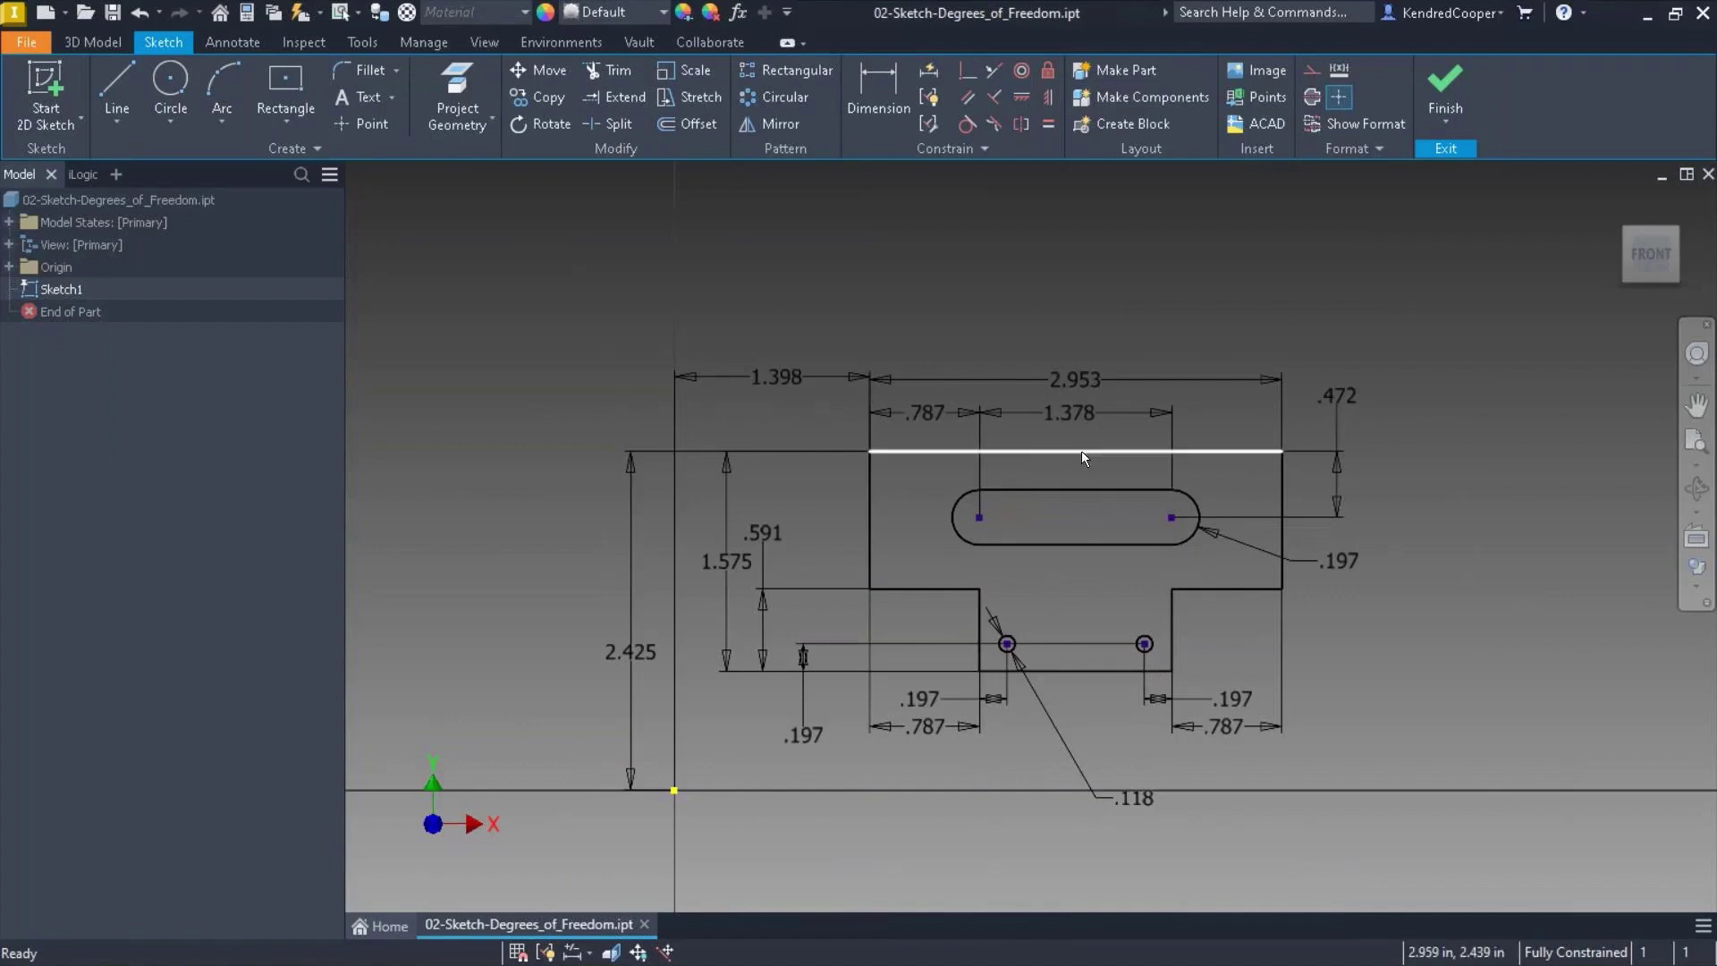
{"action": "left_click", "coordinate": [1115, 452]}
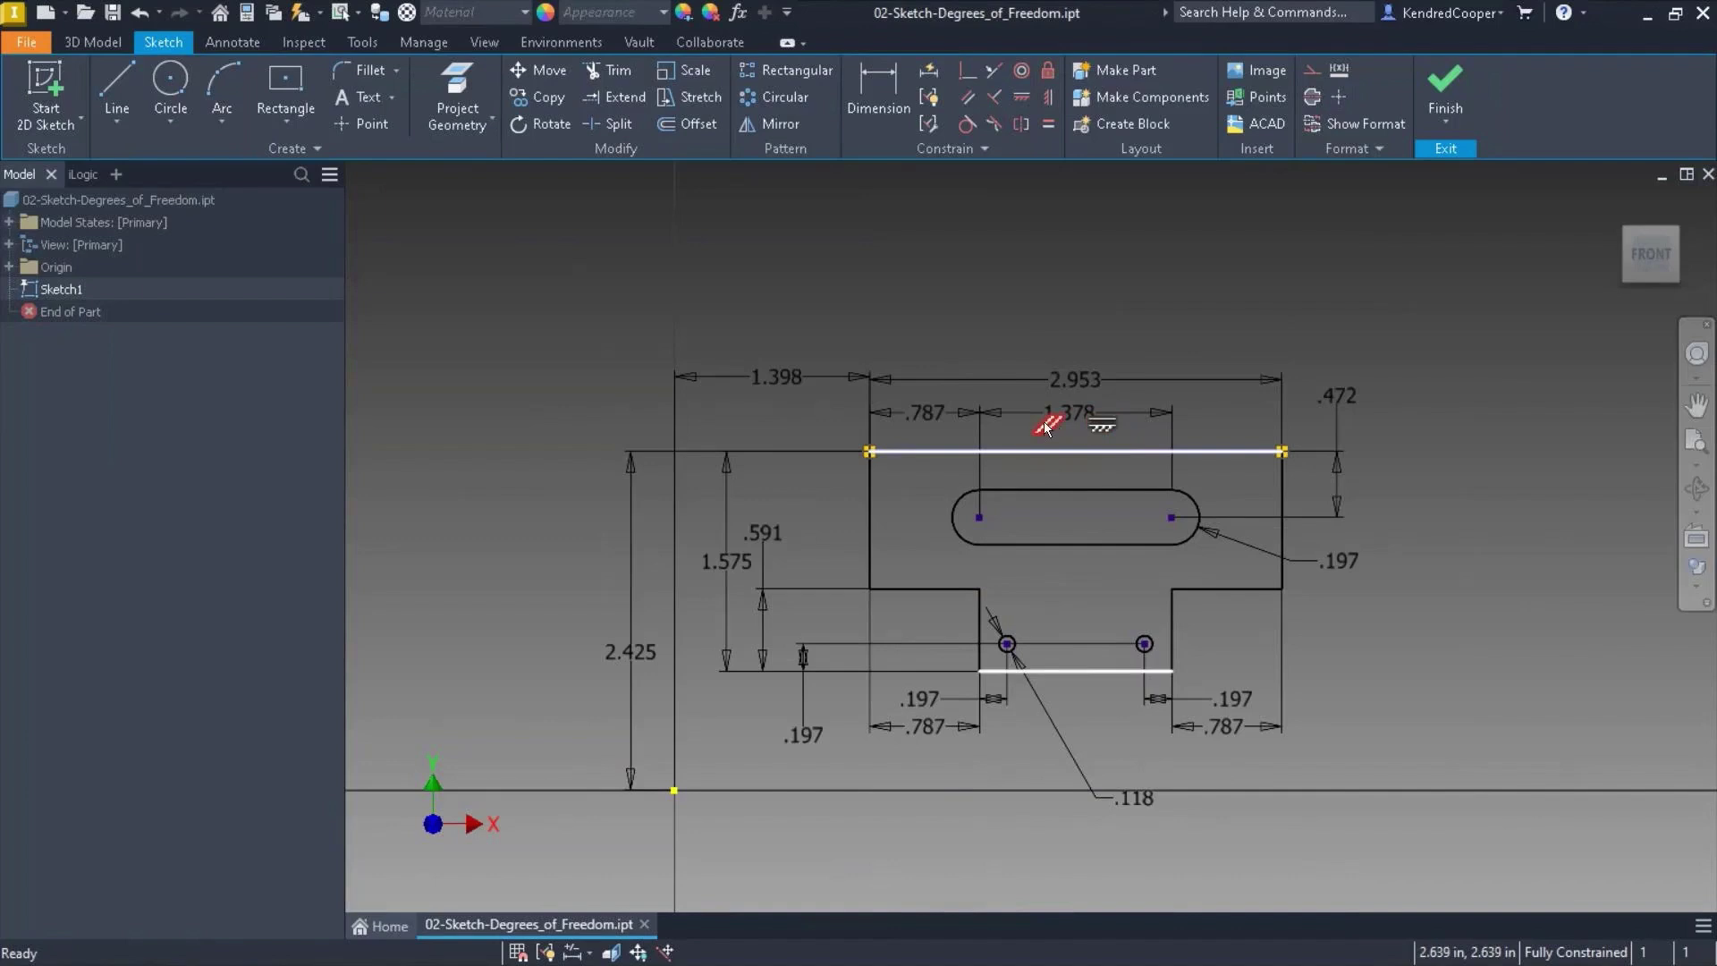
{"action": "key", "text": "Escape"}
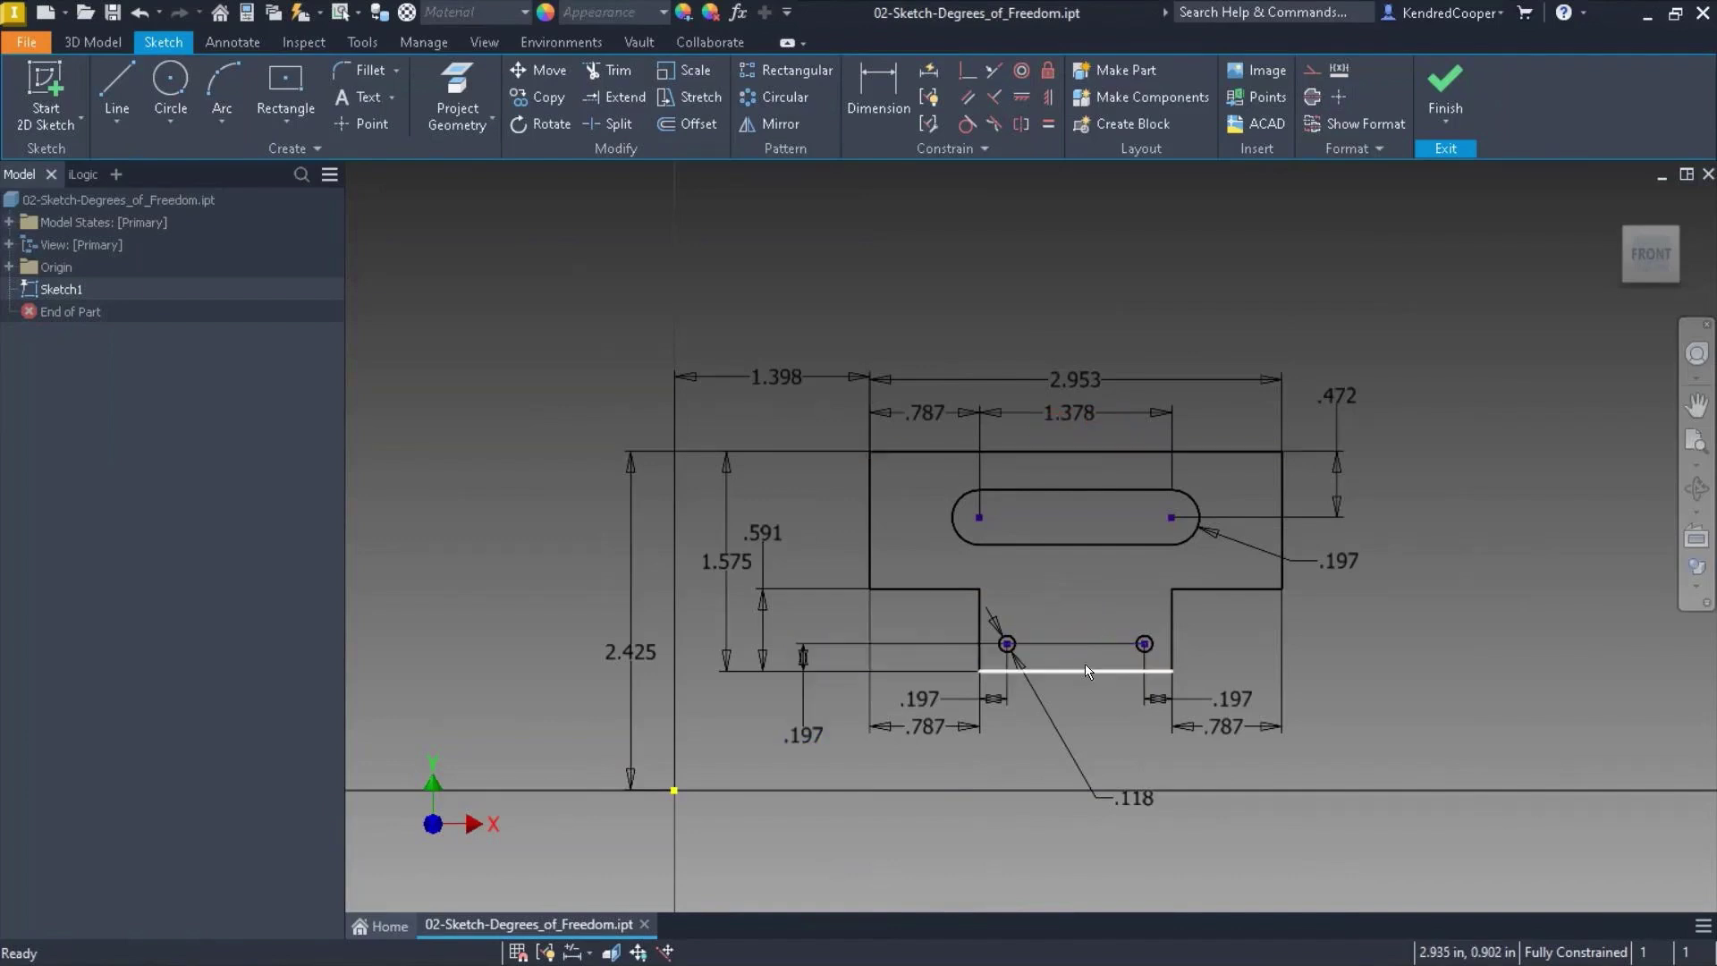
{"action": "left_click", "coordinate": [1086, 671]}
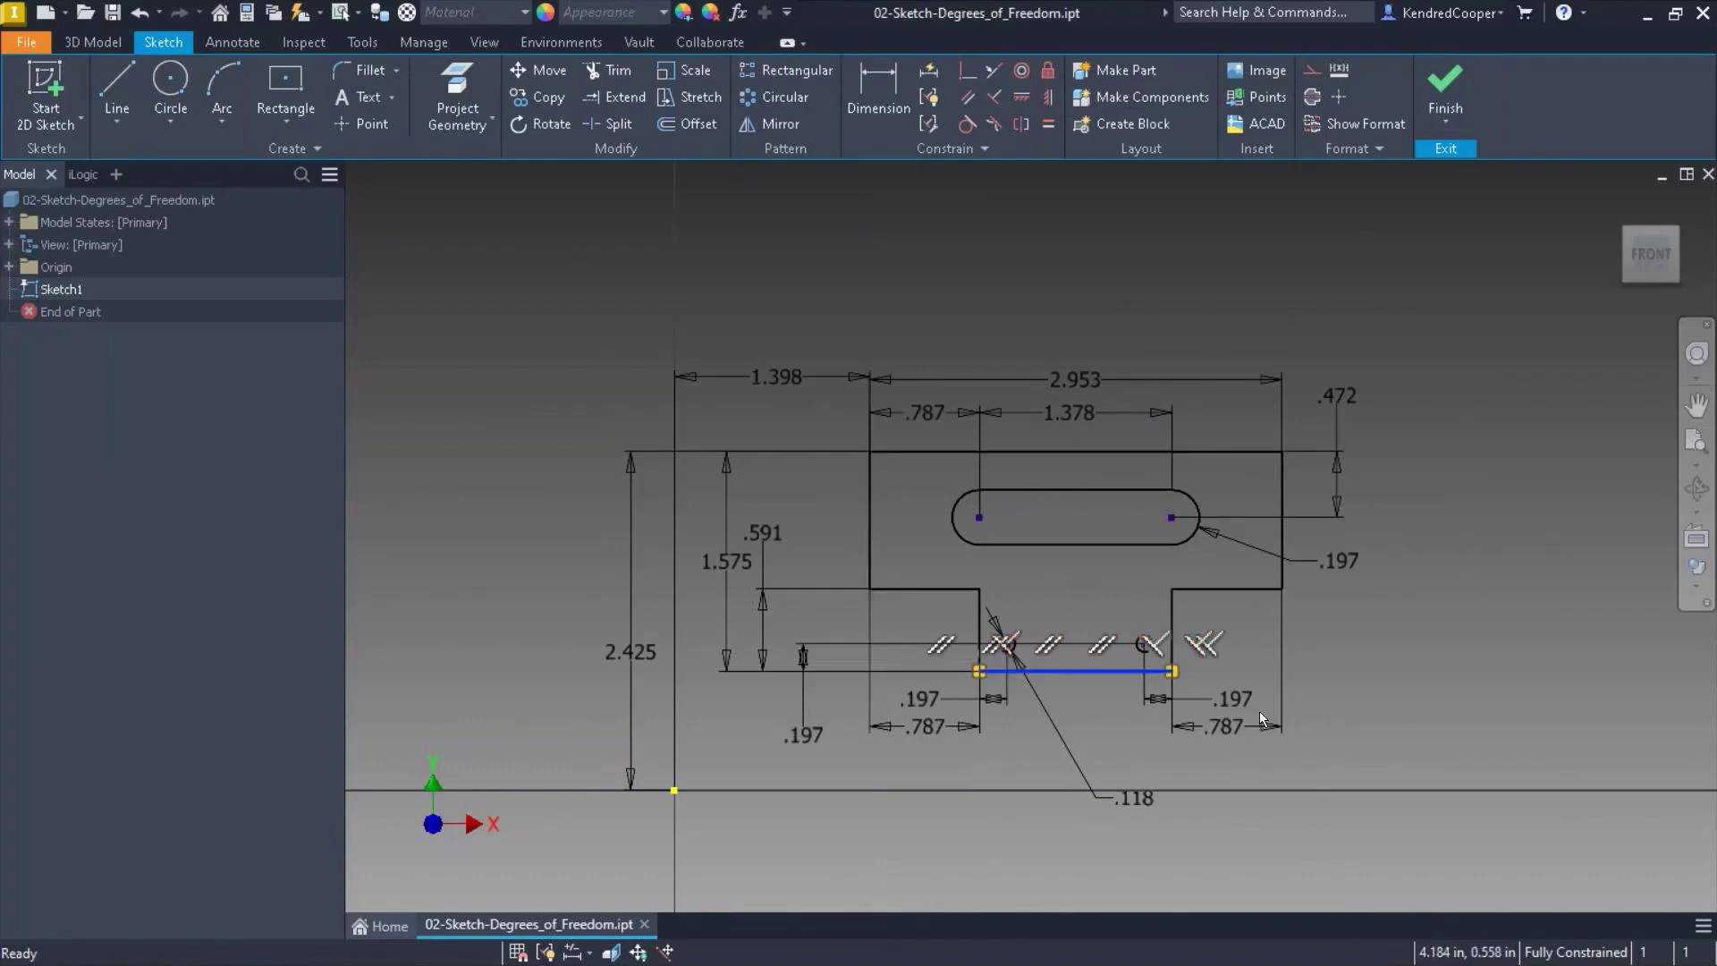
{"action": "left_click", "coordinate": [1355, 744]}
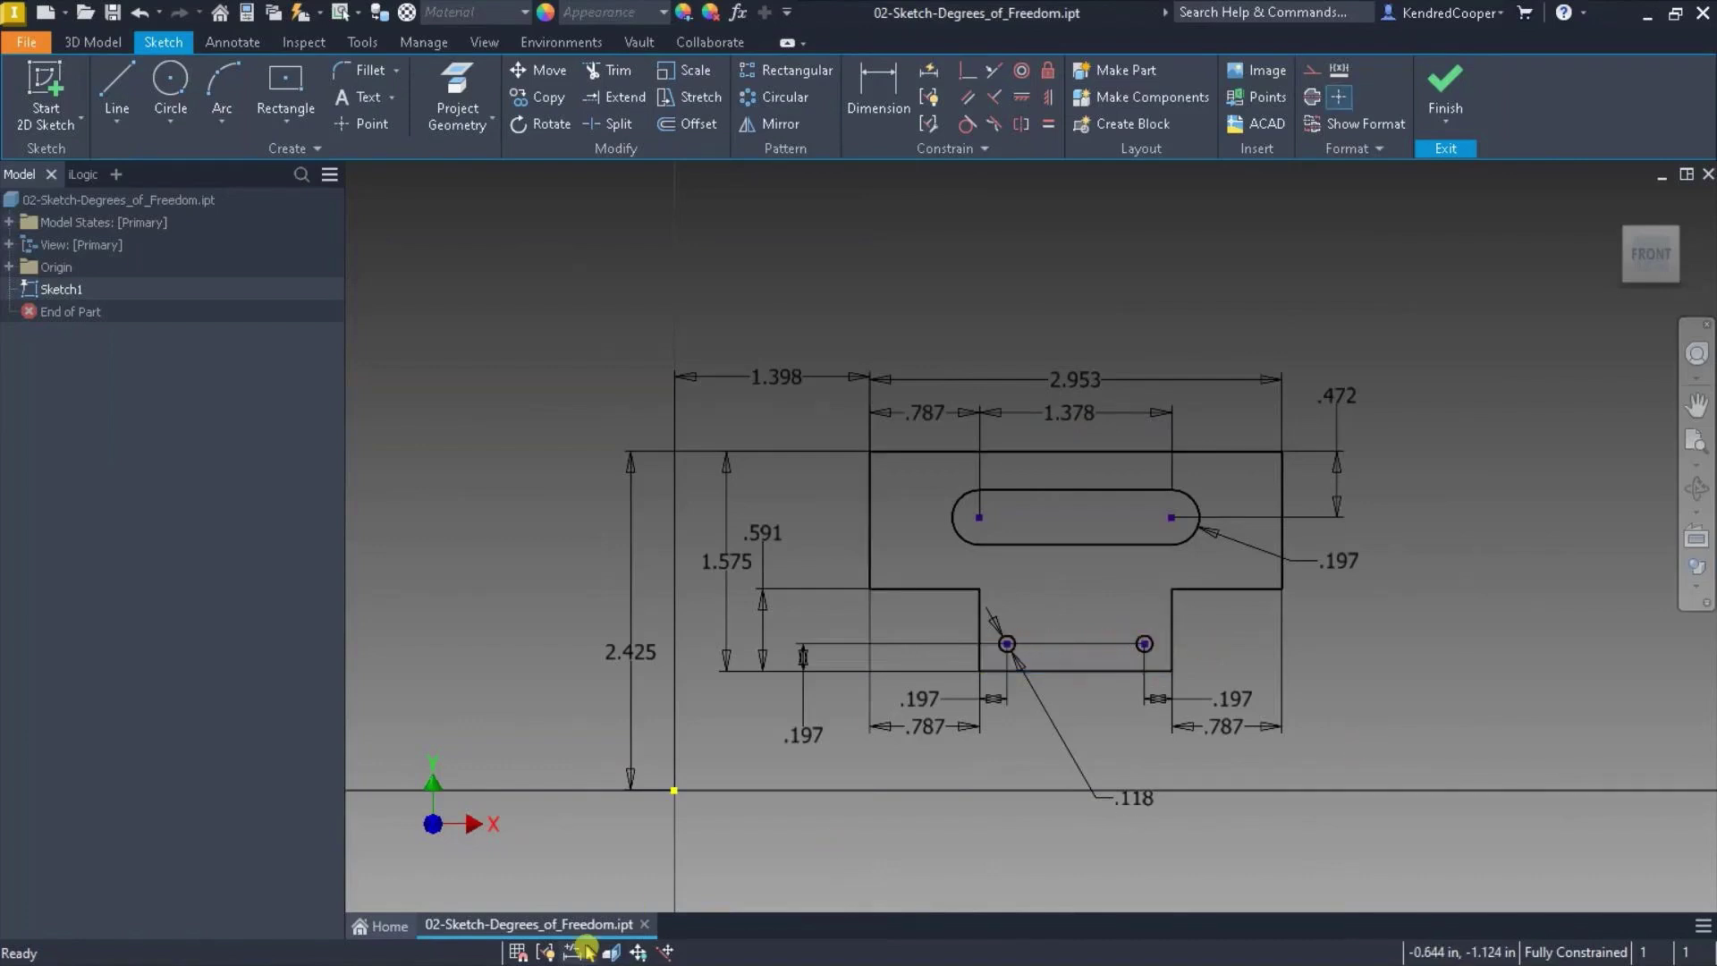
{"action": "left_click", "coordinate": [548, 950]}
{"action": "left_click", "coordinate": [549, 950]}
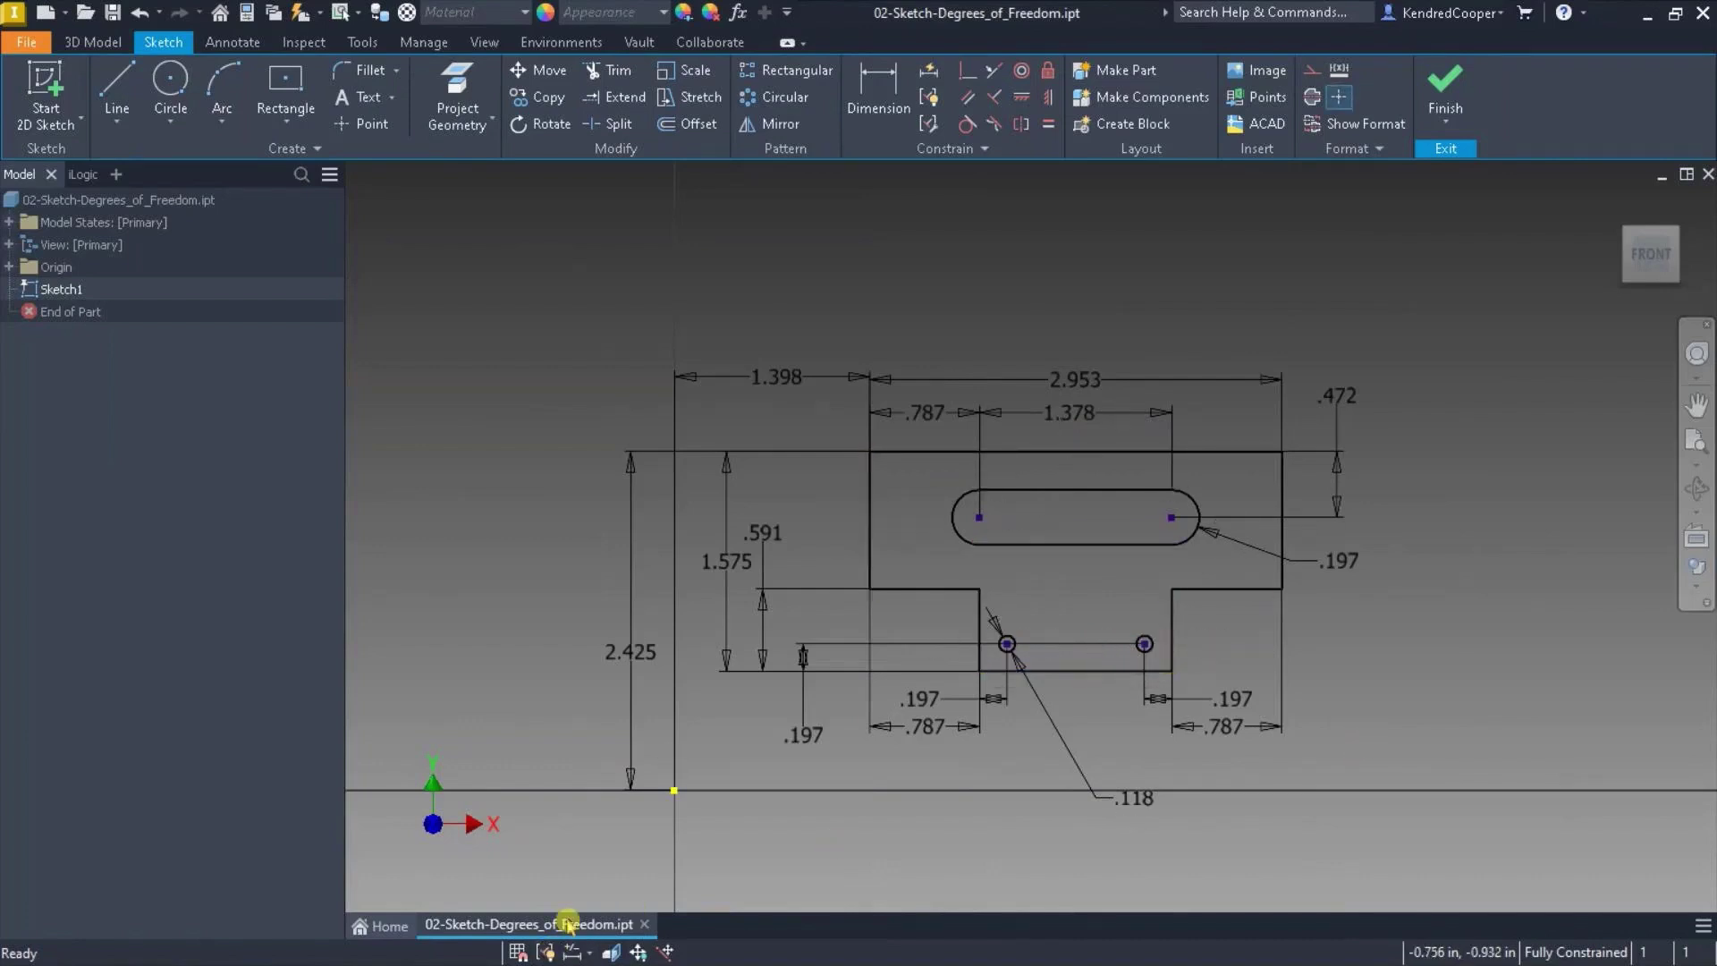